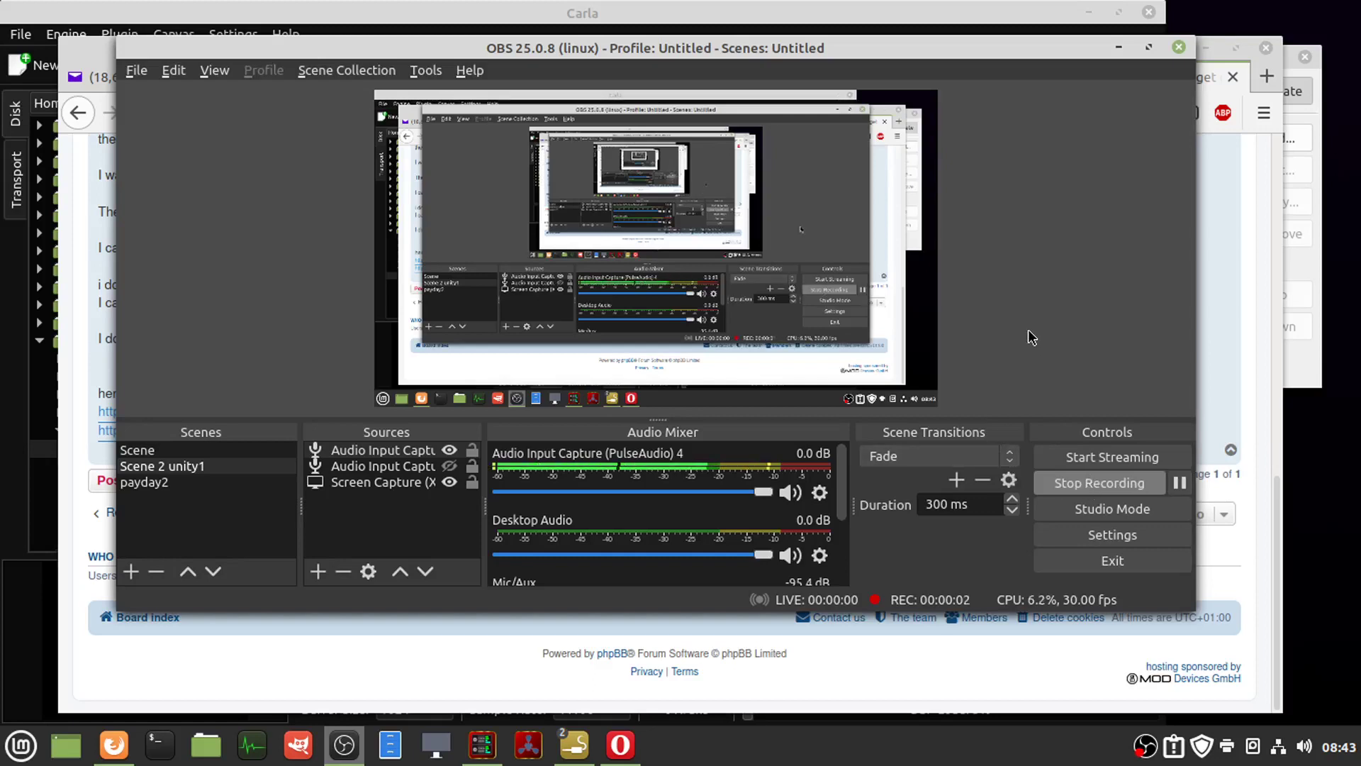
Drag the Audio Input Capture (PulseAudio) 4 mixer fader down to -4.8 dB
left_click_drag(763, 491, 710, 492)
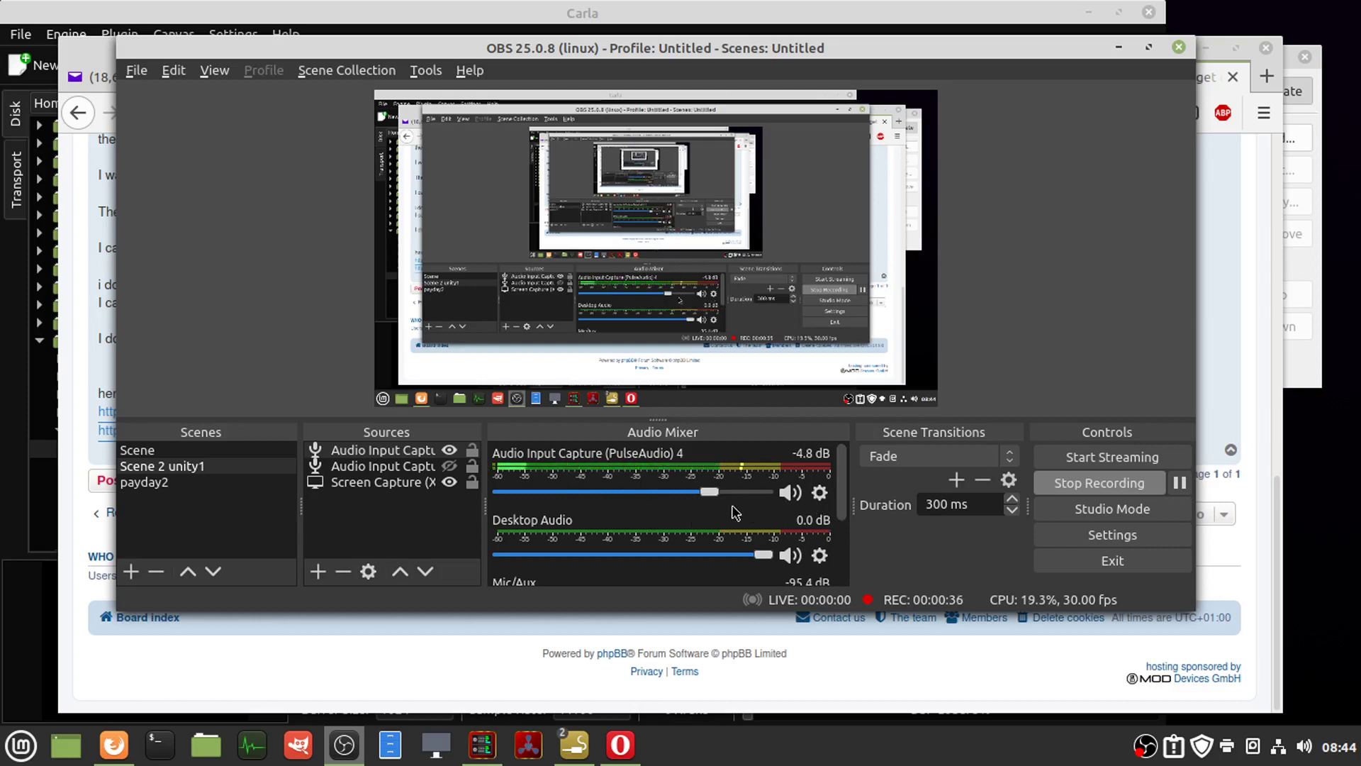
mouse_move(573, 744)
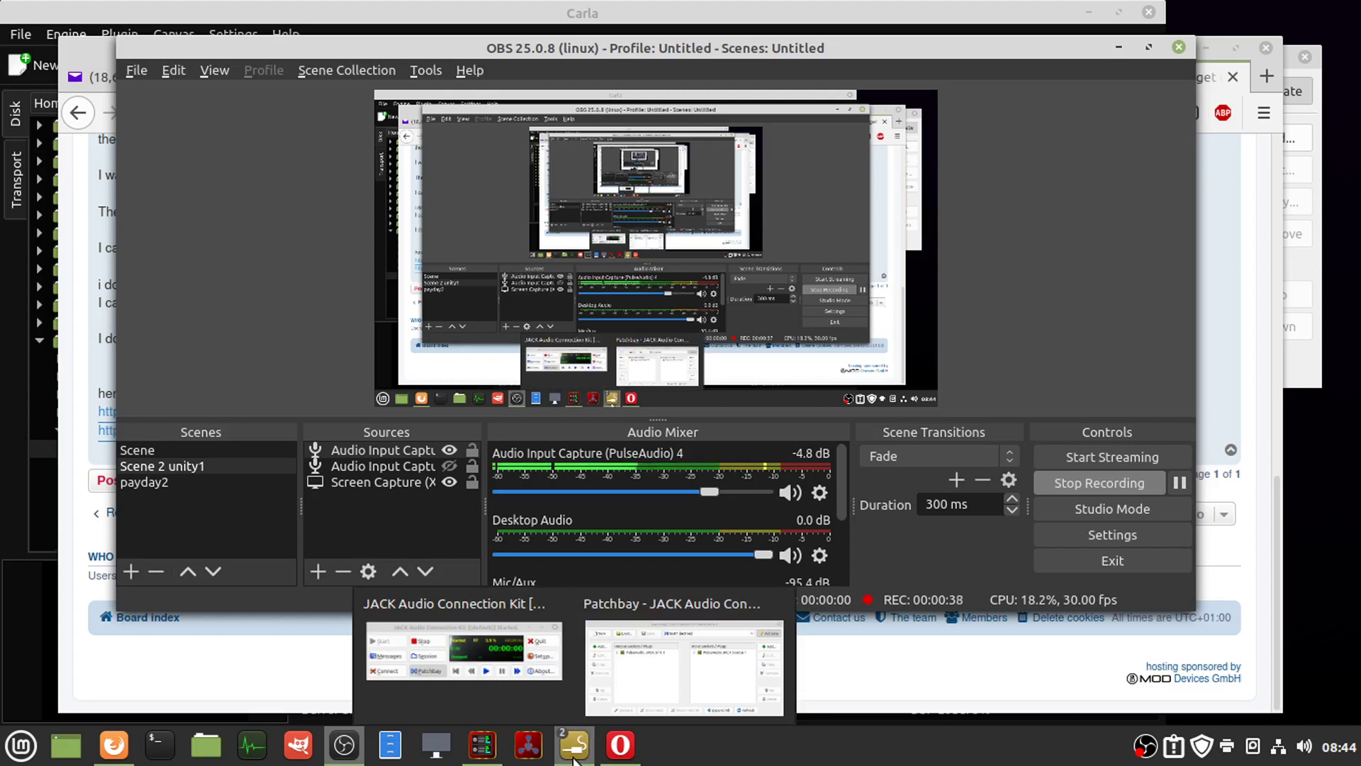
Bring up QjackCtl's patchbay and expand the PulseAudio JACK Source 1 and Sink 1 sockets
left_click(573, 759)
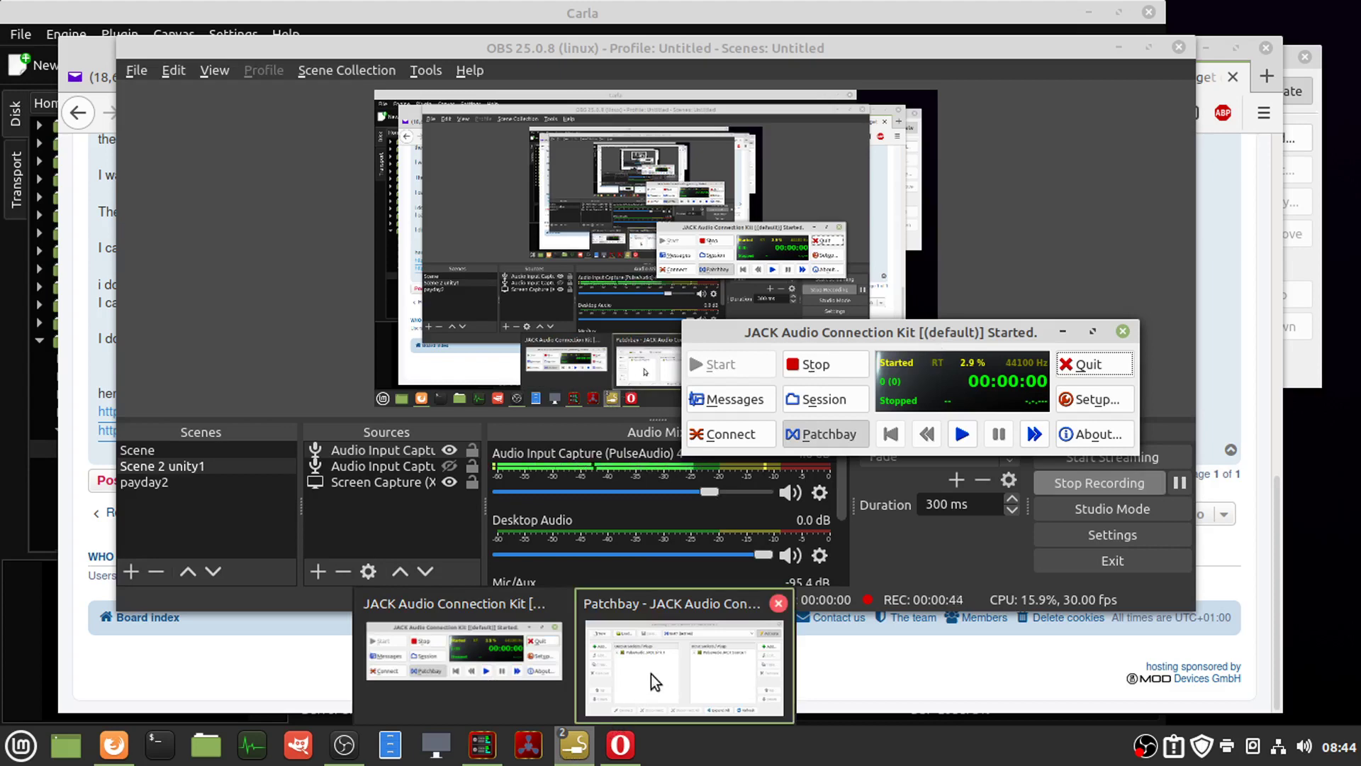
left_click(651, 674)
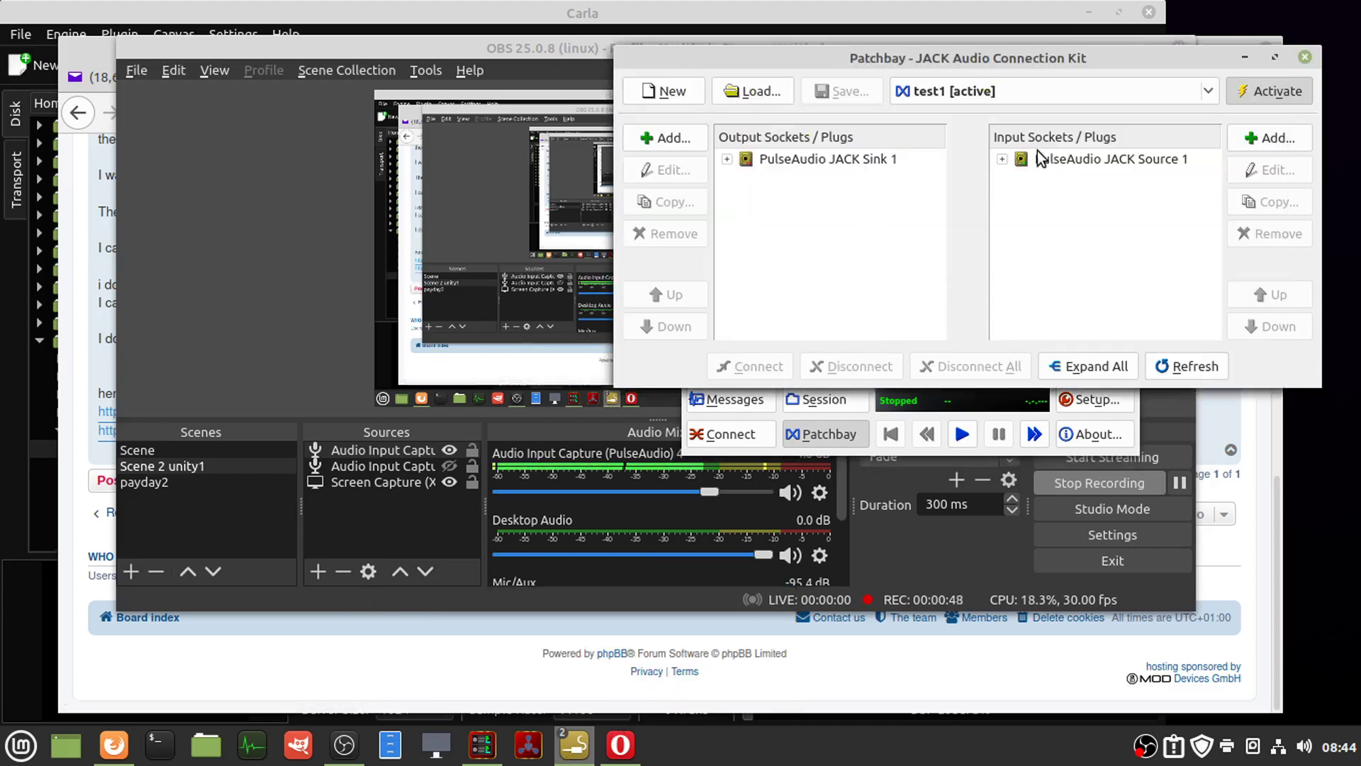
left_click(1003, 159)
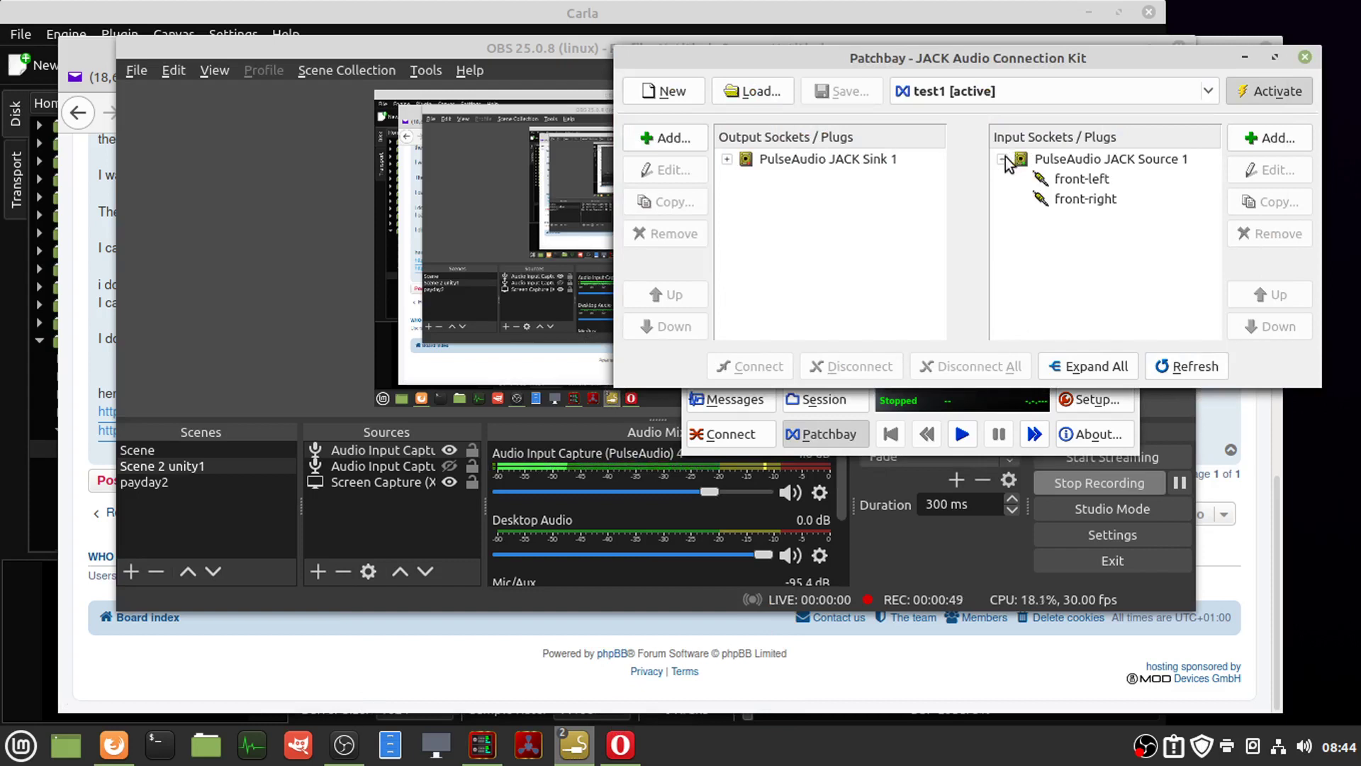
left_click(727, 158)
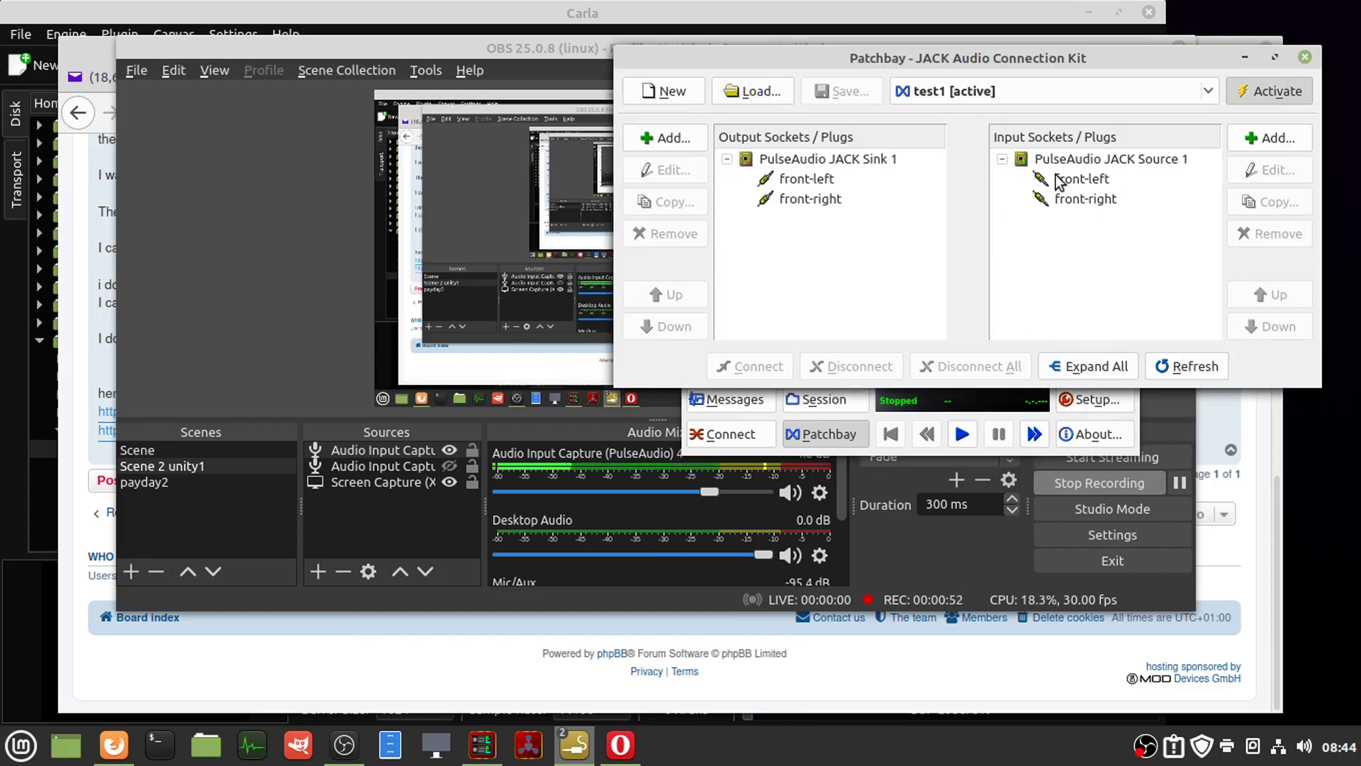
Inspect the PulseAudio JACK Source 1 socket settings without changes, then close the patchbay
left_click(1122, 167)
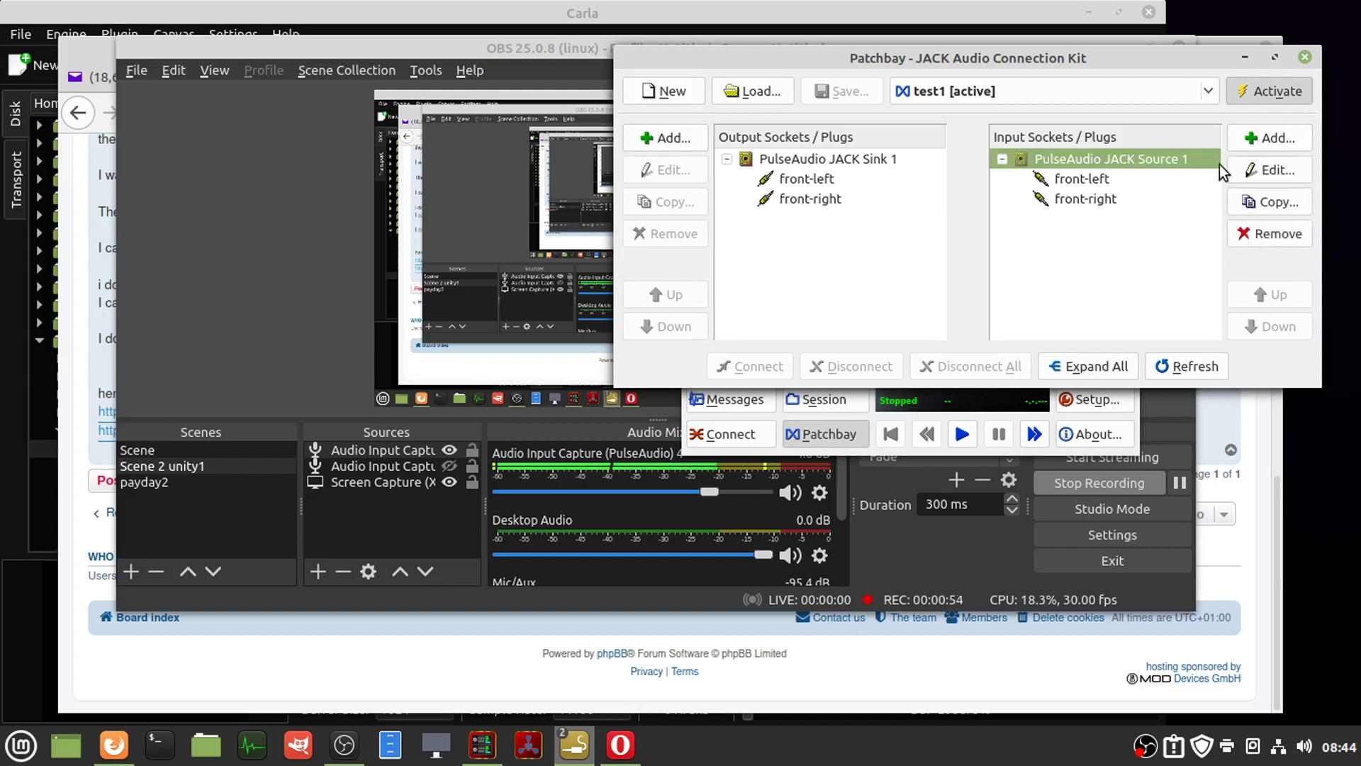
left_click(1271, 172)
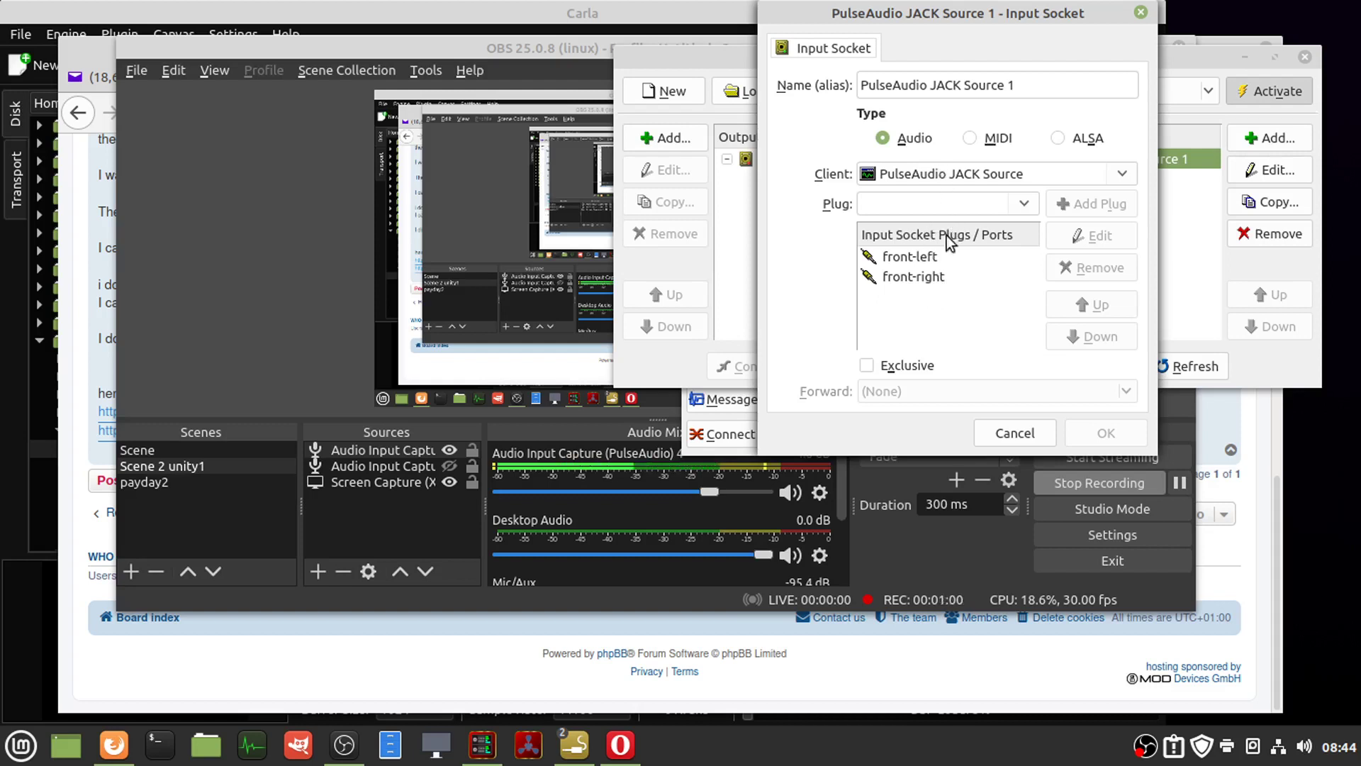
left_click(1015, 433)
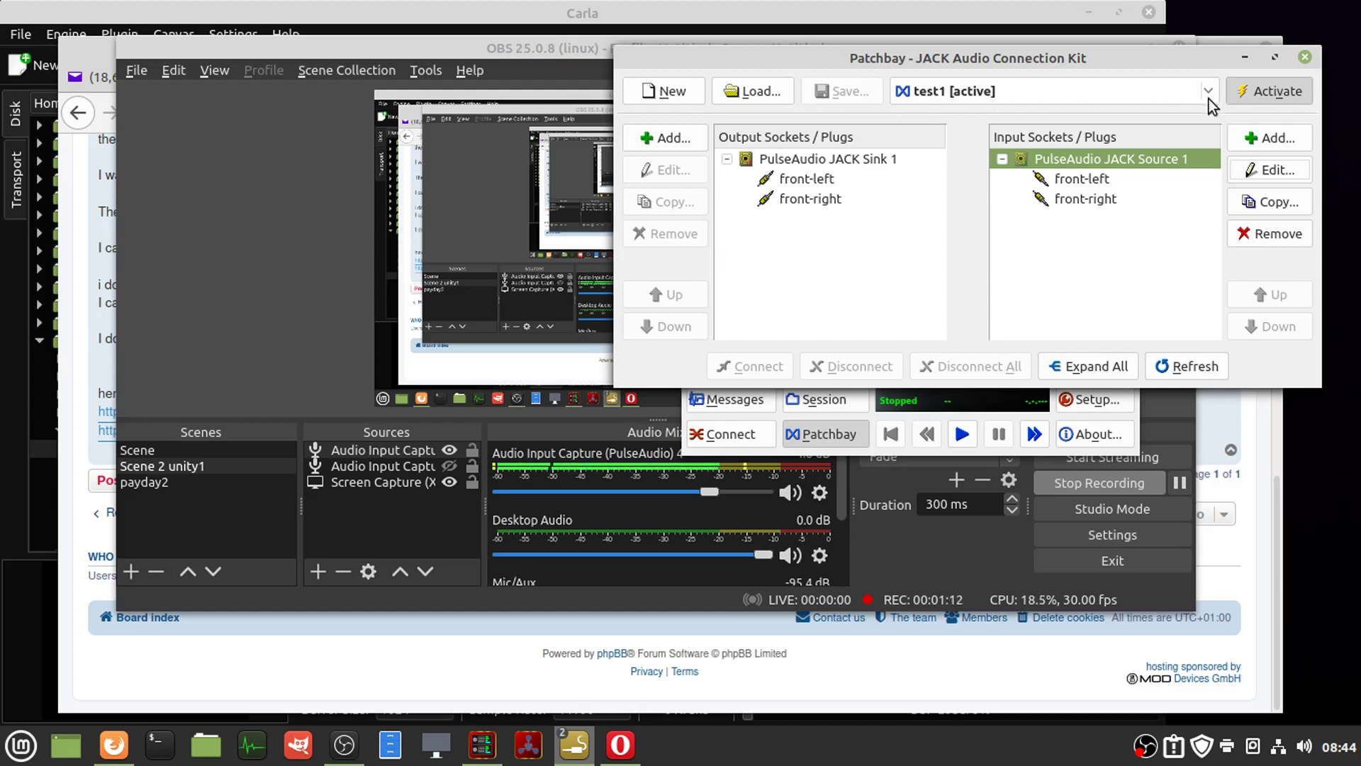
left_click(1305, 57)
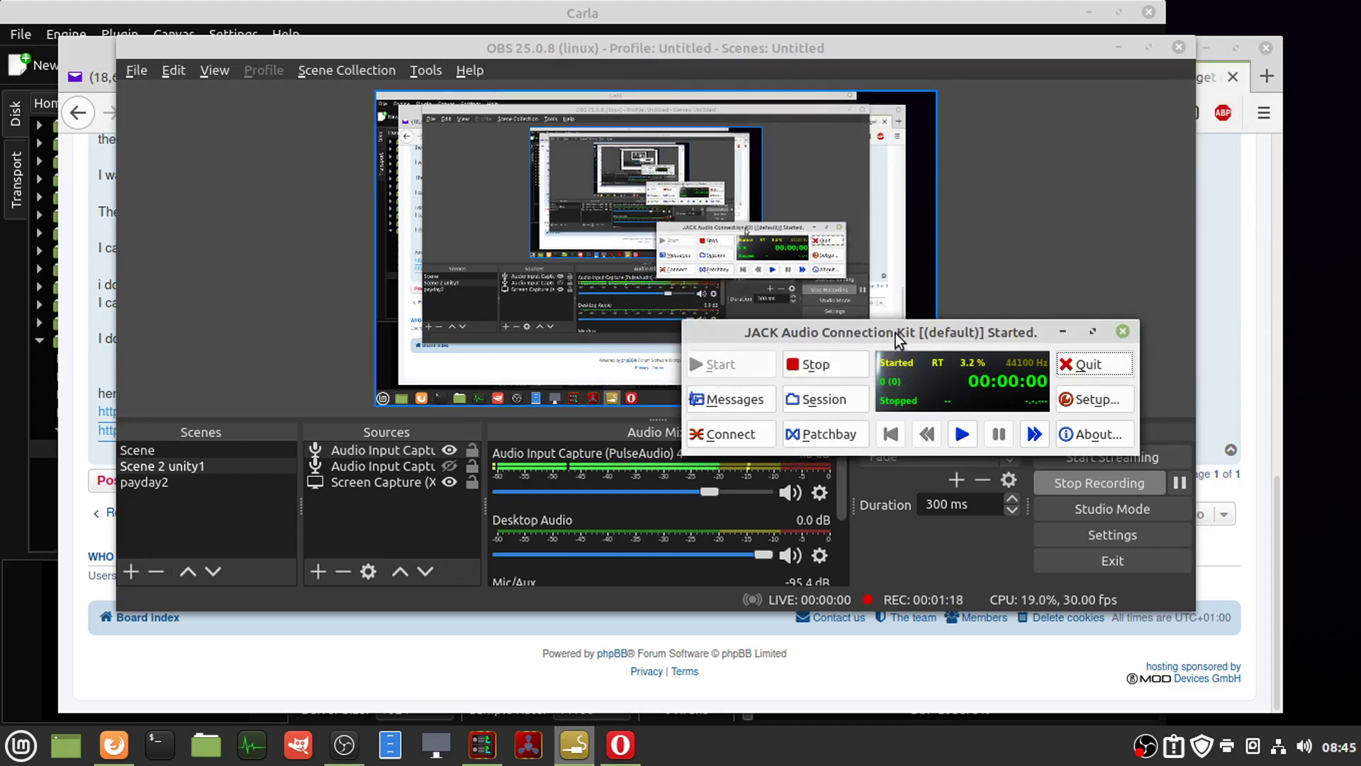
Set the Audio Input Capture device to Jack source (PulseAudio JACK Source), then minimize OBS
left_click_drag(894, 333, 955, 521)
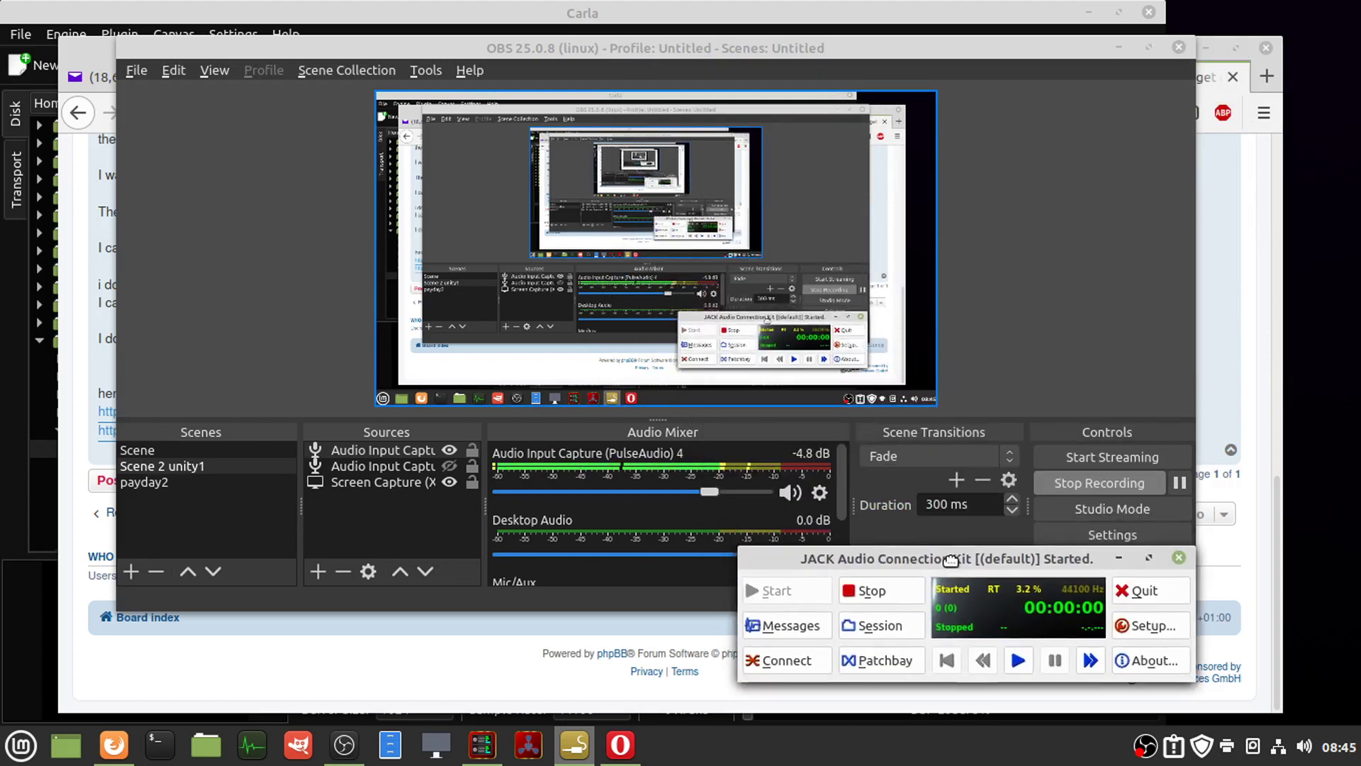
left_click(386, 454)
double_click(387, 461)
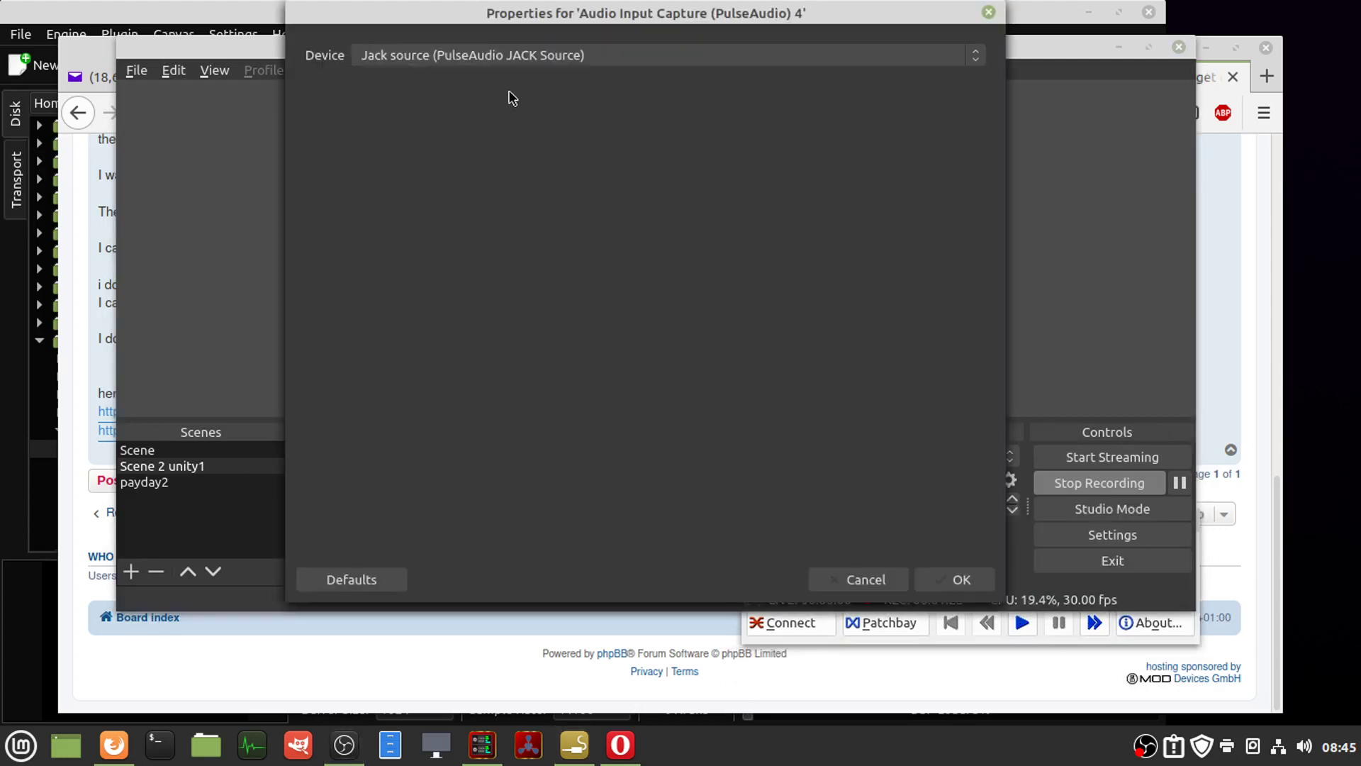
left_click(442, 64)
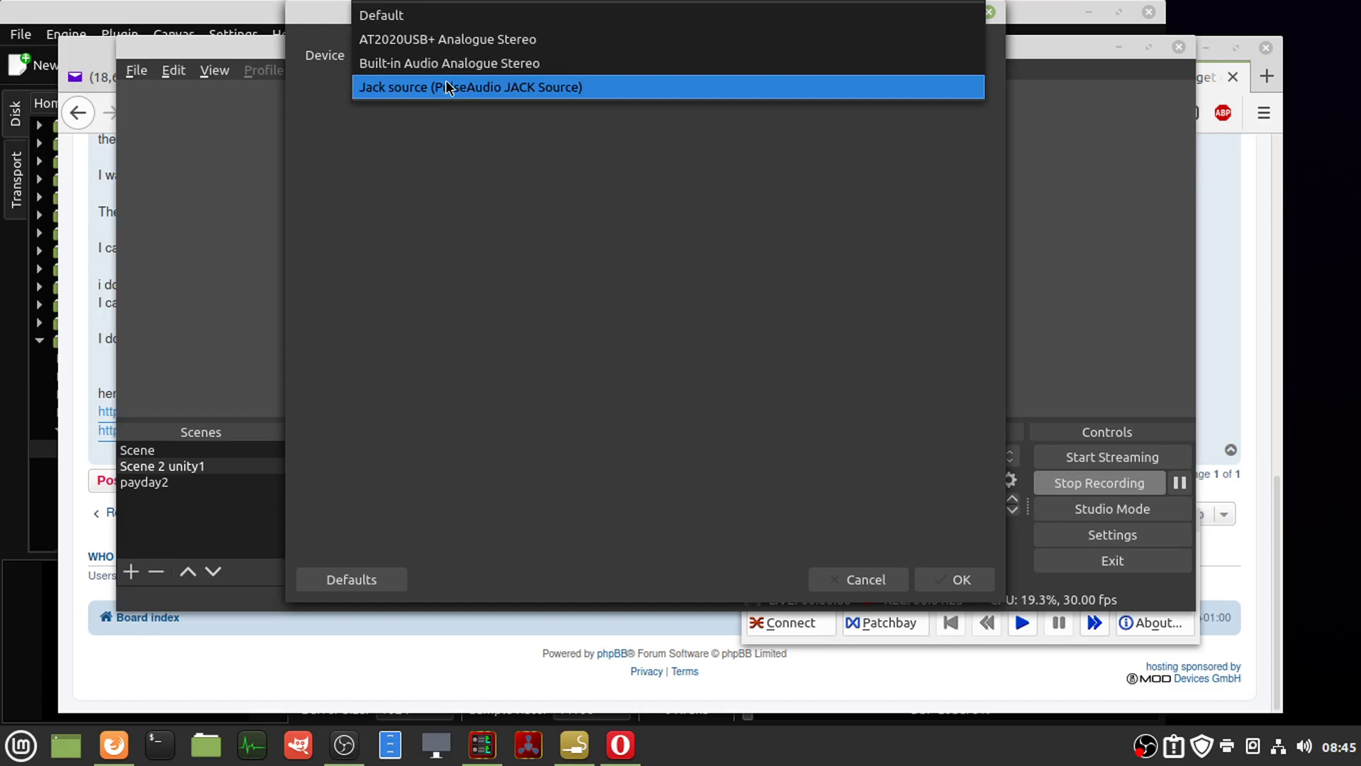
left_click(448, 87)
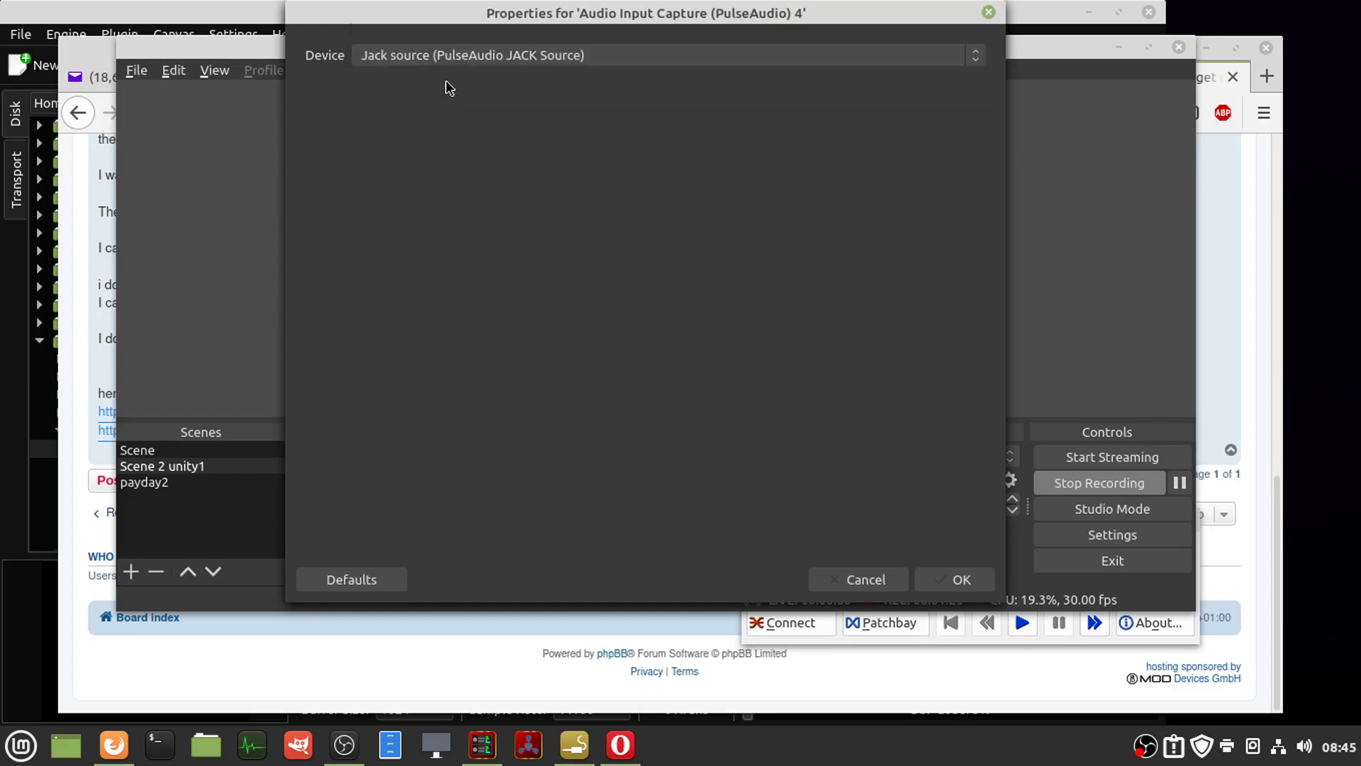
left_click(957, 579)
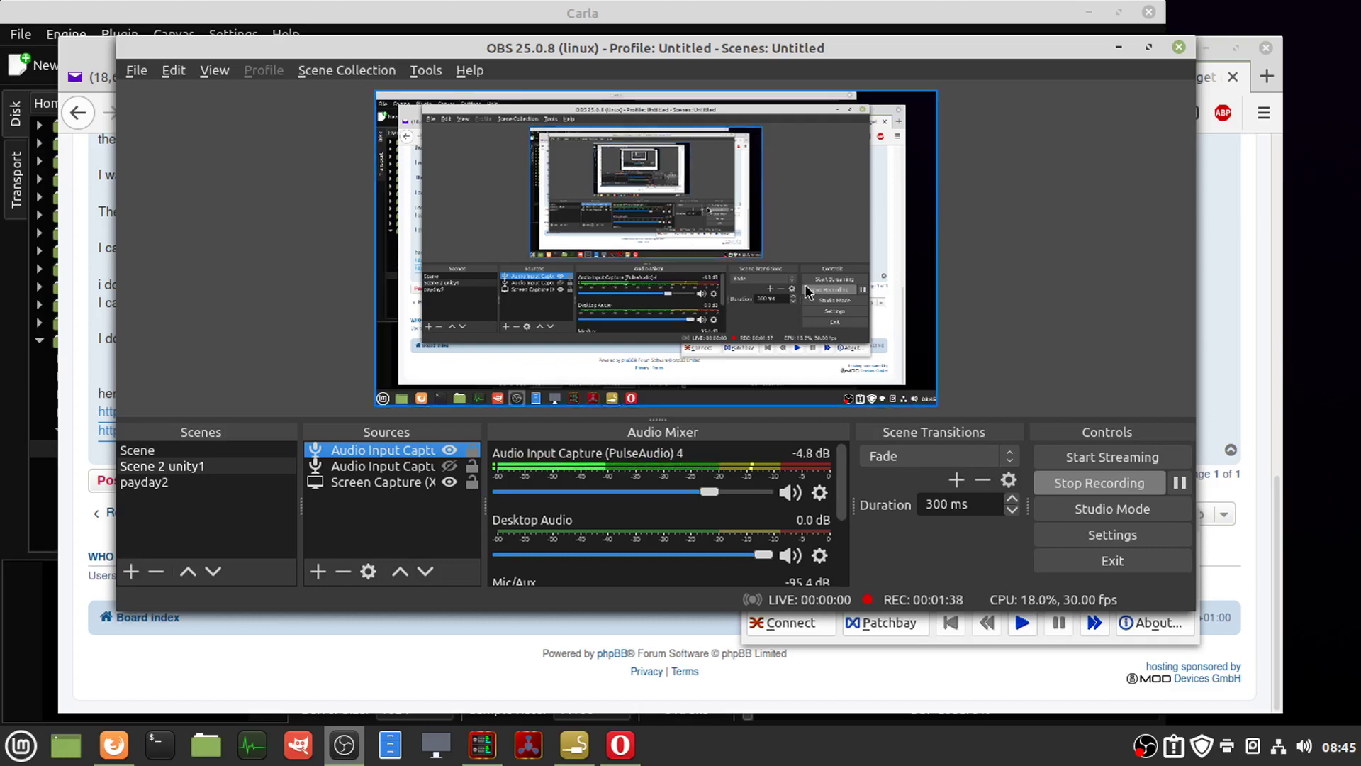
left_click(1119, 48)
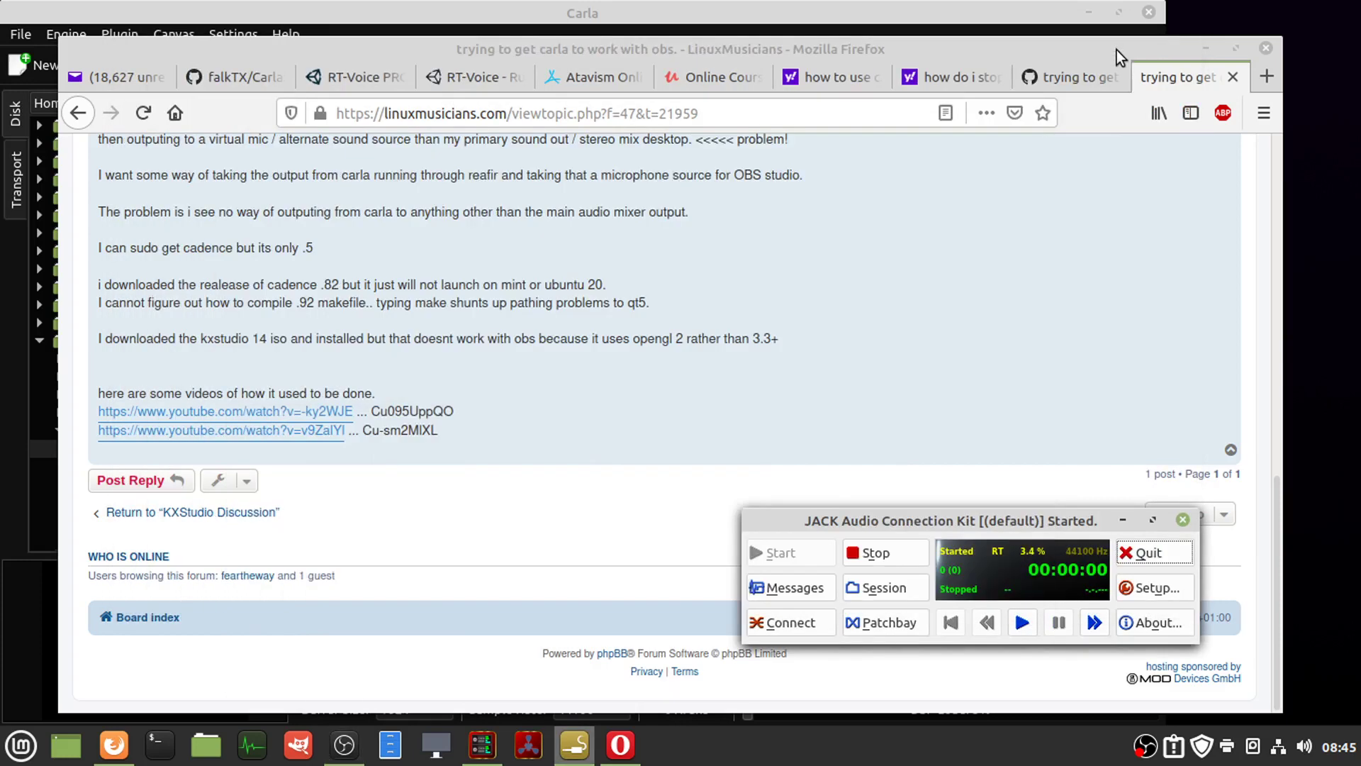
Minimize Firefox and raise Carla to show ReaFir between audio input and output
left_click(1205, 48)
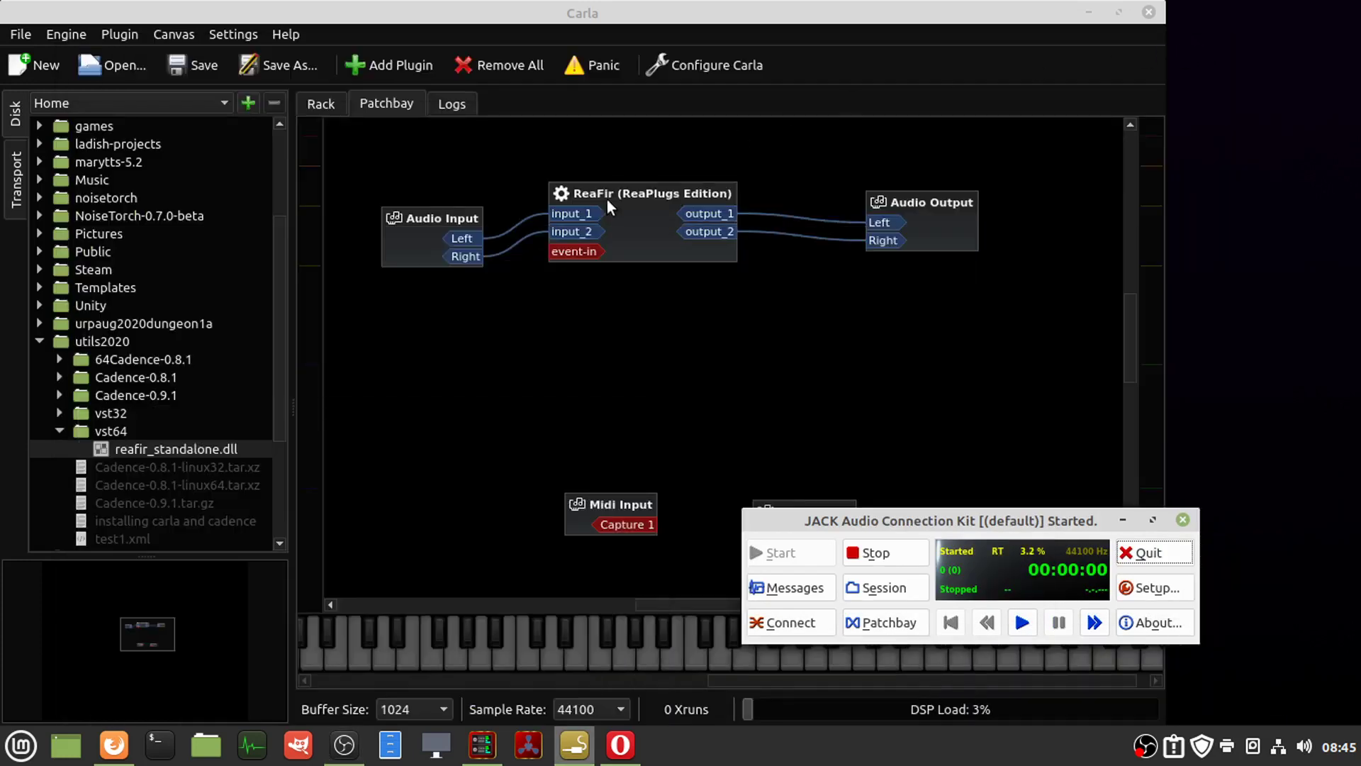
left_click(542, 398)
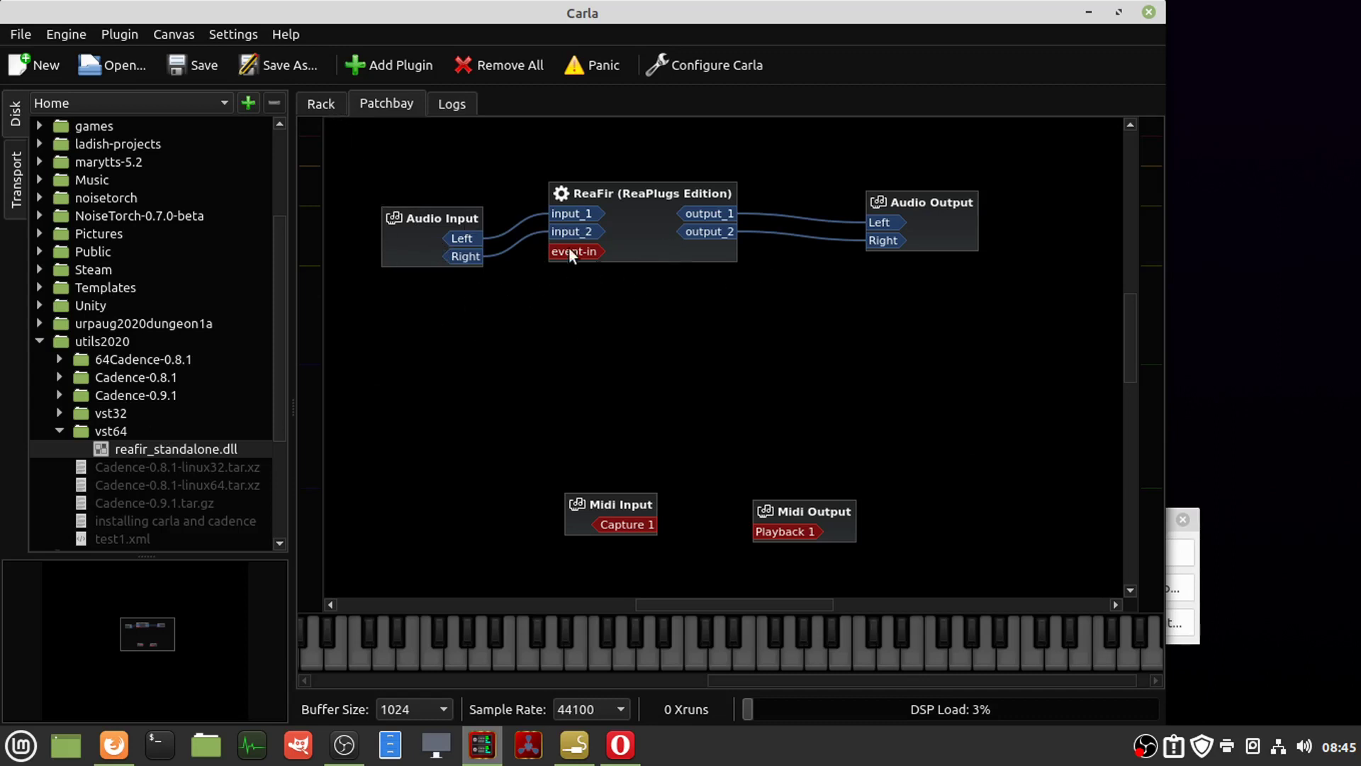
From Carla's rack, open ReaFir's Subtract-mode editor to check it, then close it
left_click(324, 106)
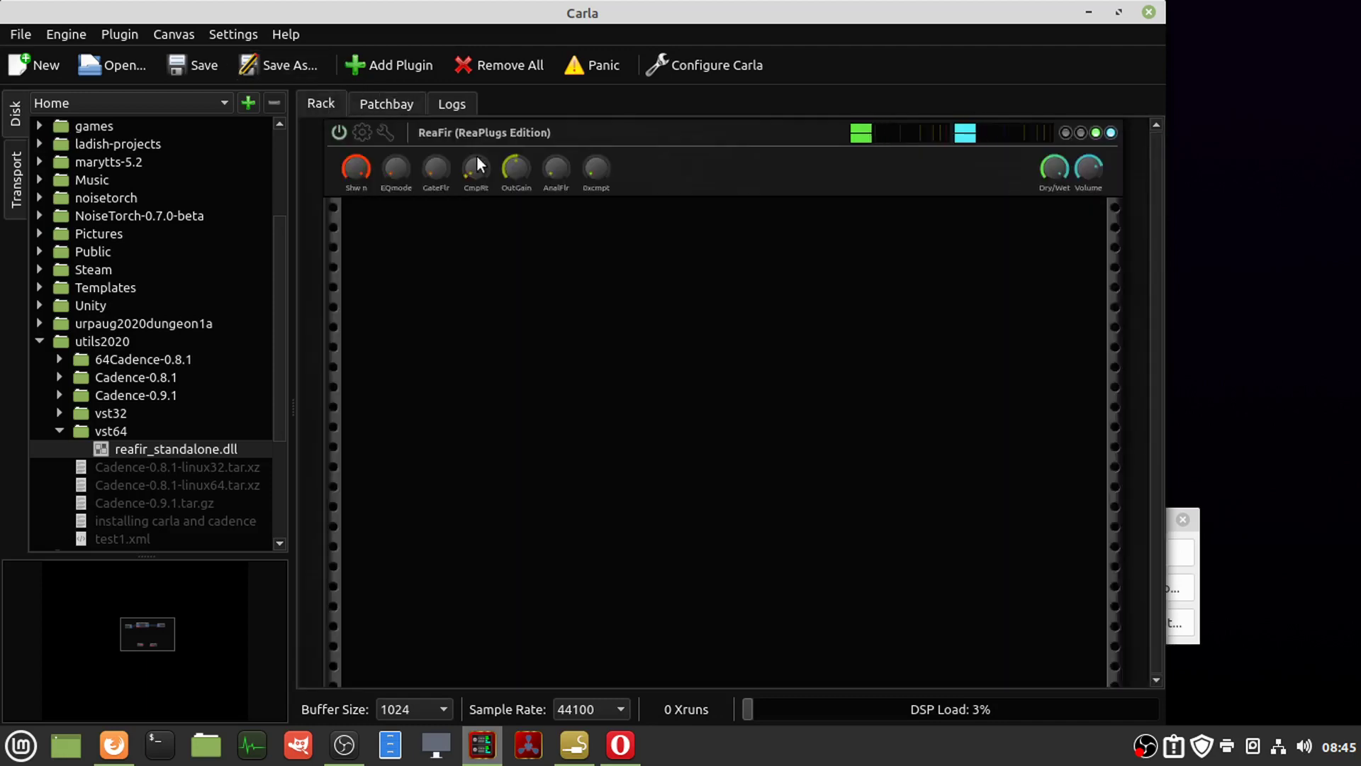
left_click(363, 129)
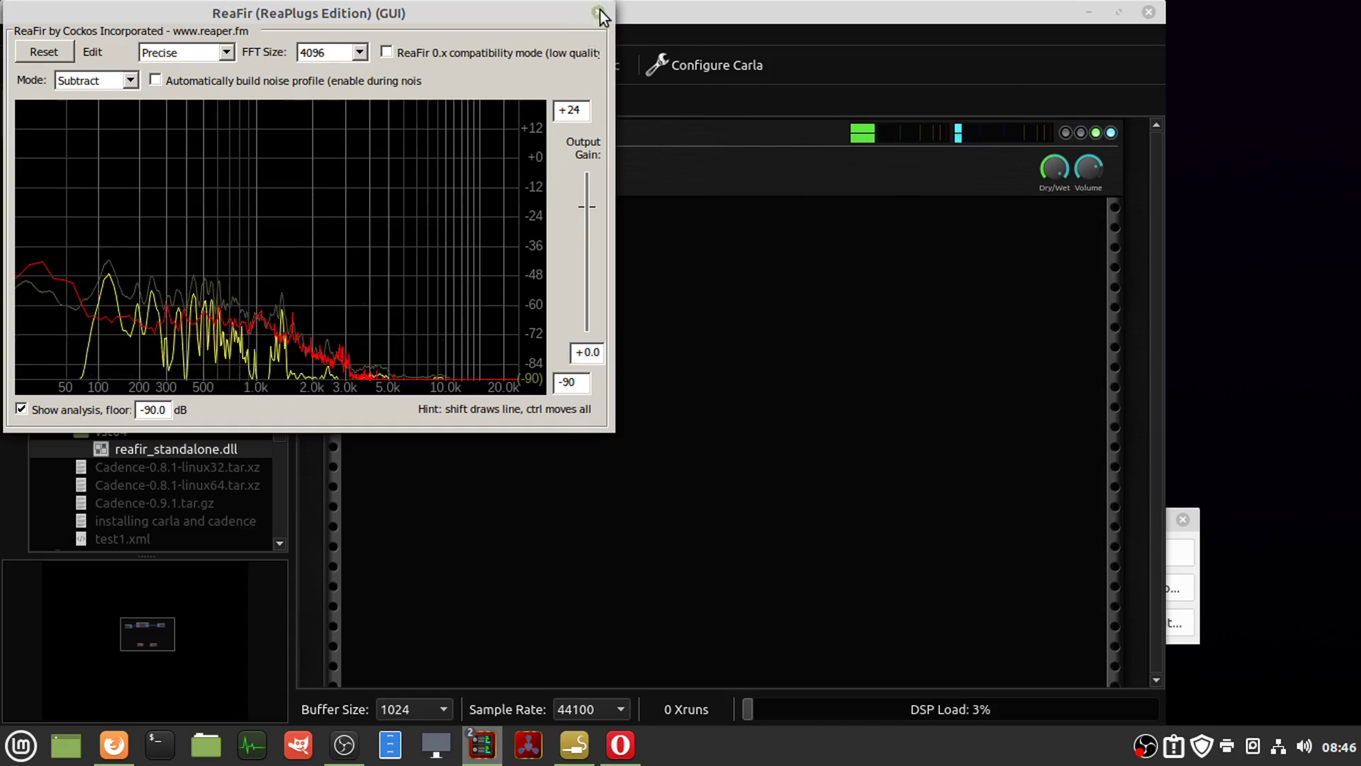
left_click(600, 12)
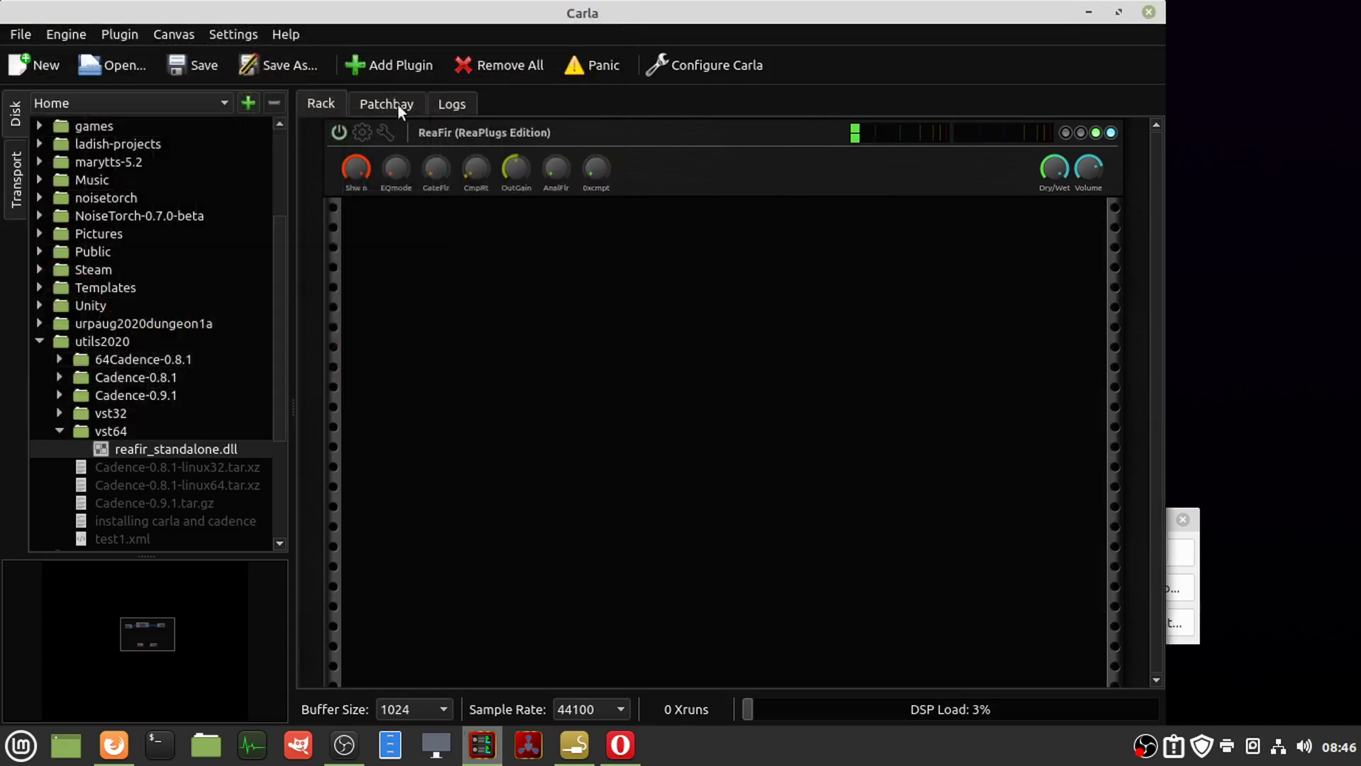
left_click(386, 102)
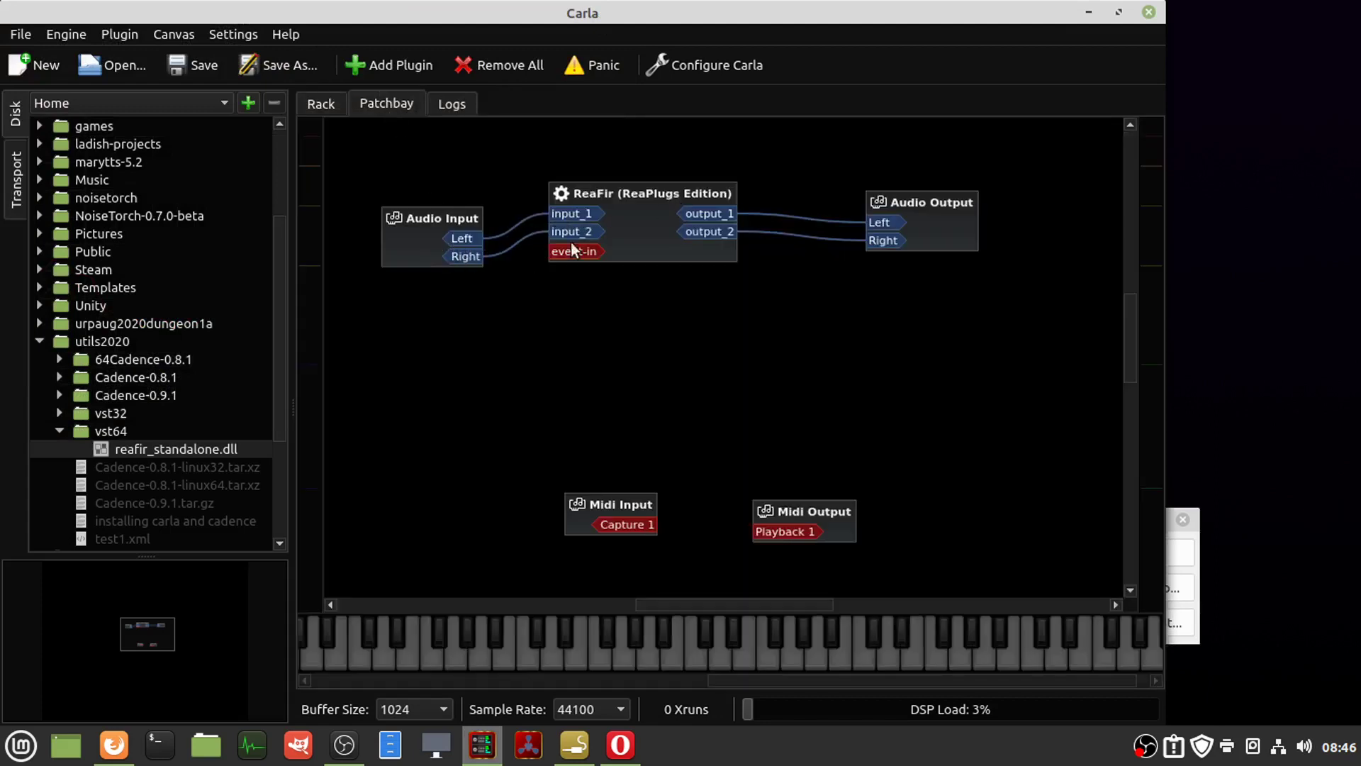
left_click(237, 34)
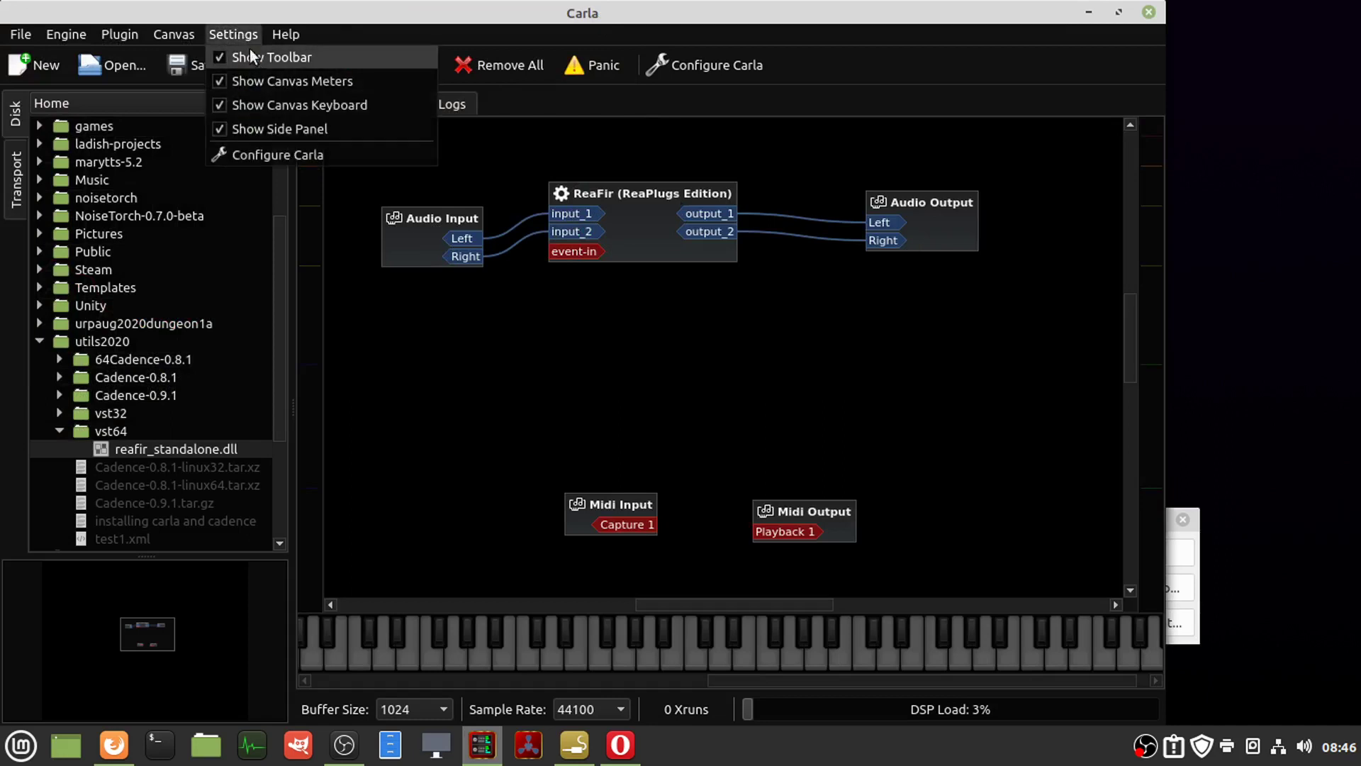
left_click(271, 154)
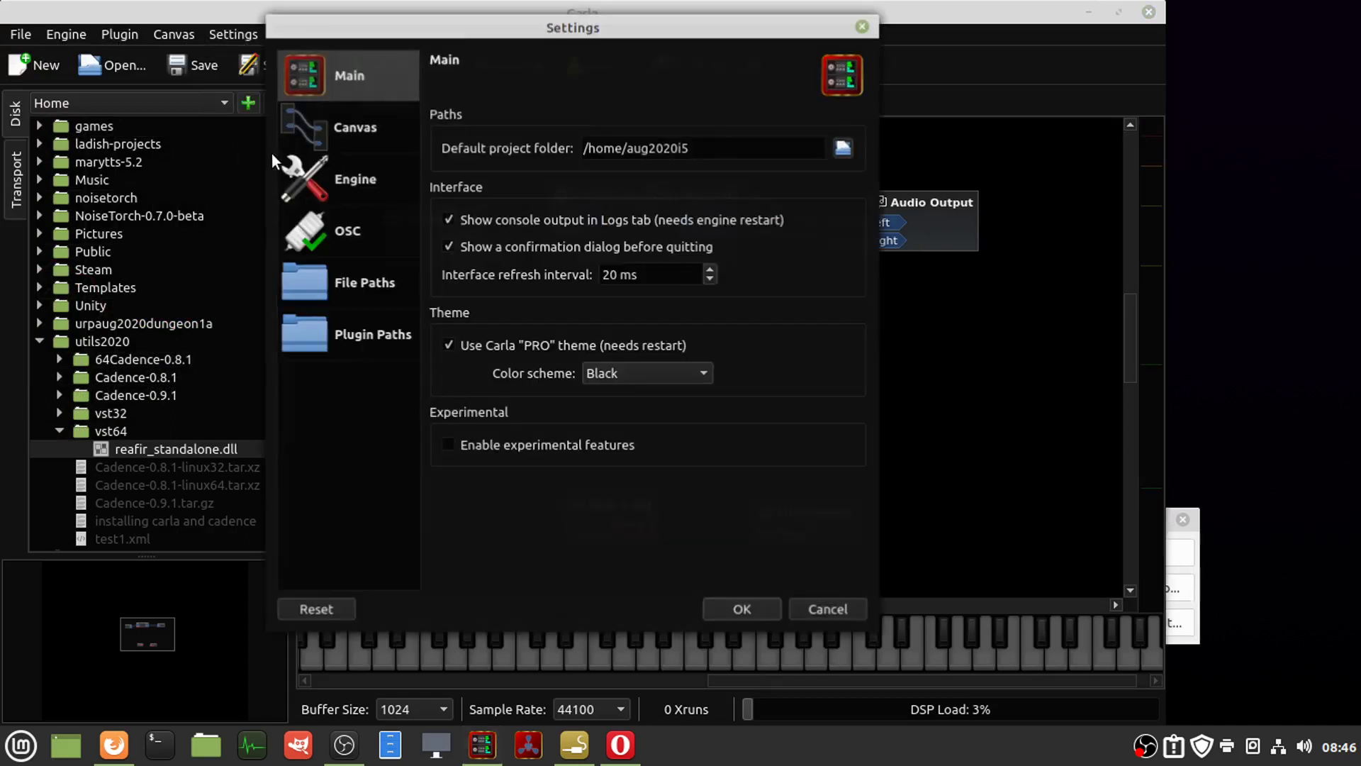
left_click(348, 185)
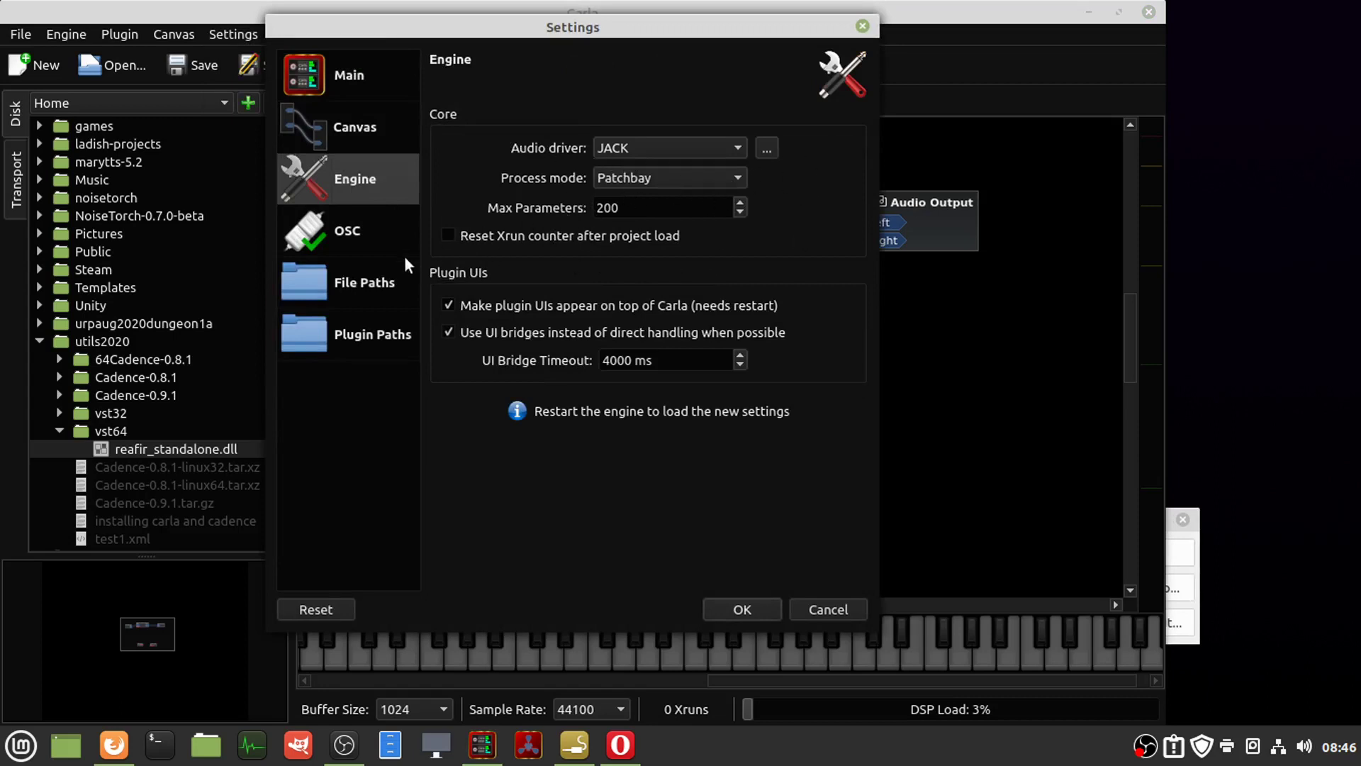
left_click(862, 27)
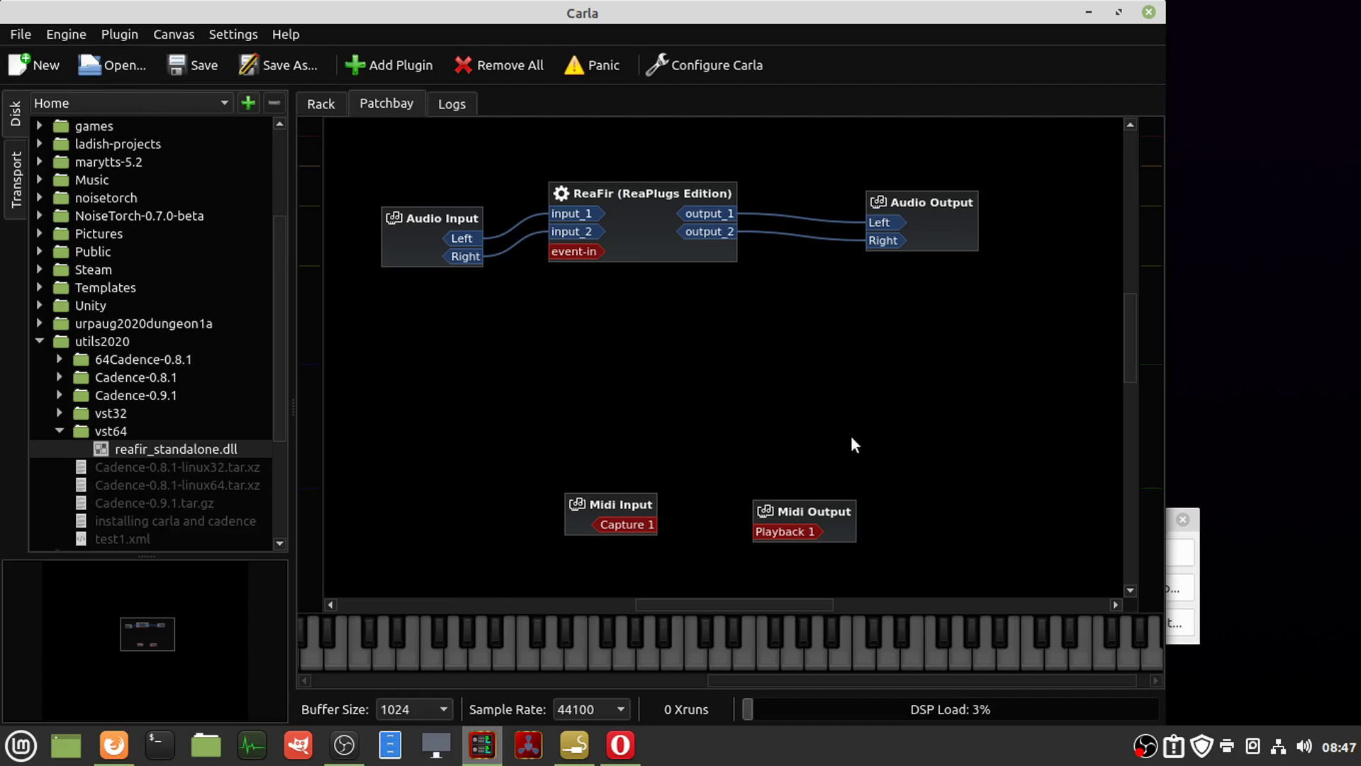
Check Carla's driver configuration and File menu without changes, and pan the patchbay
left_click(233, 34)
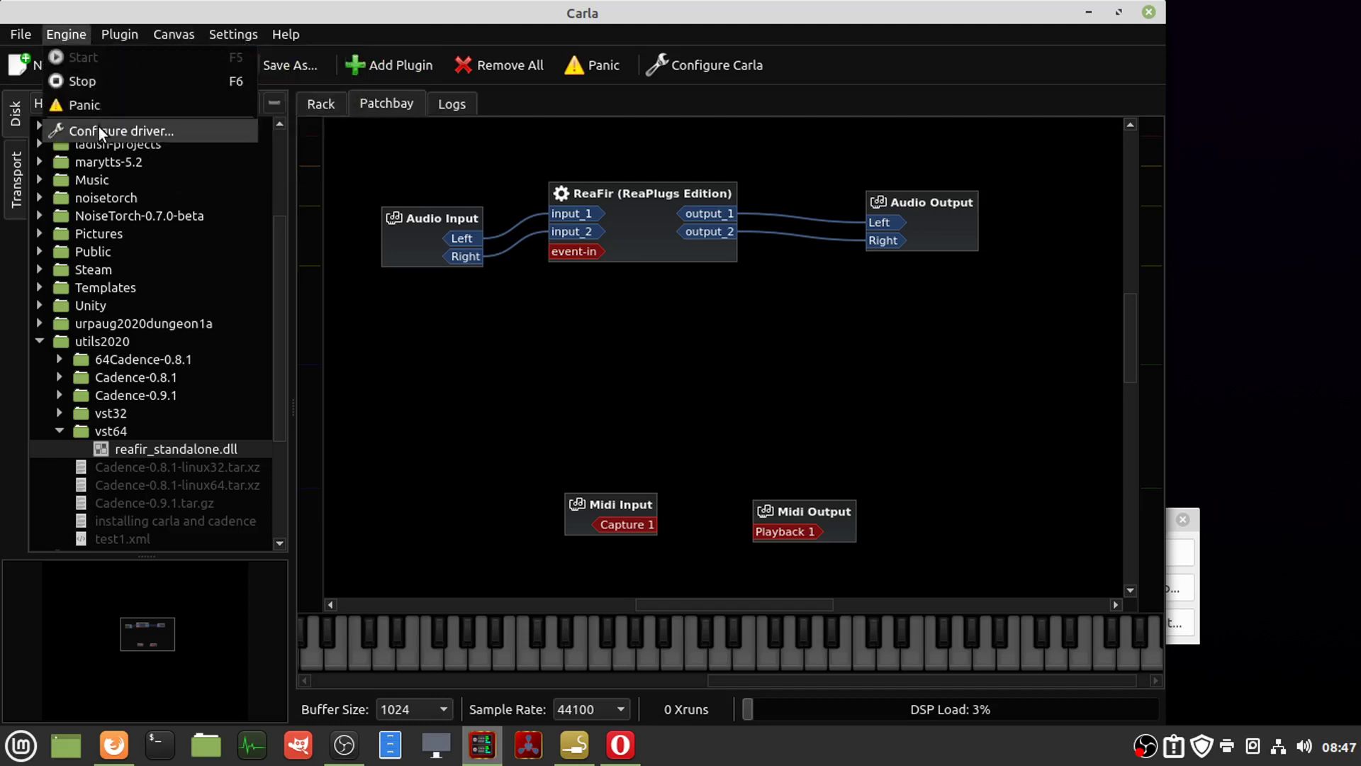
left_click(100, 129)
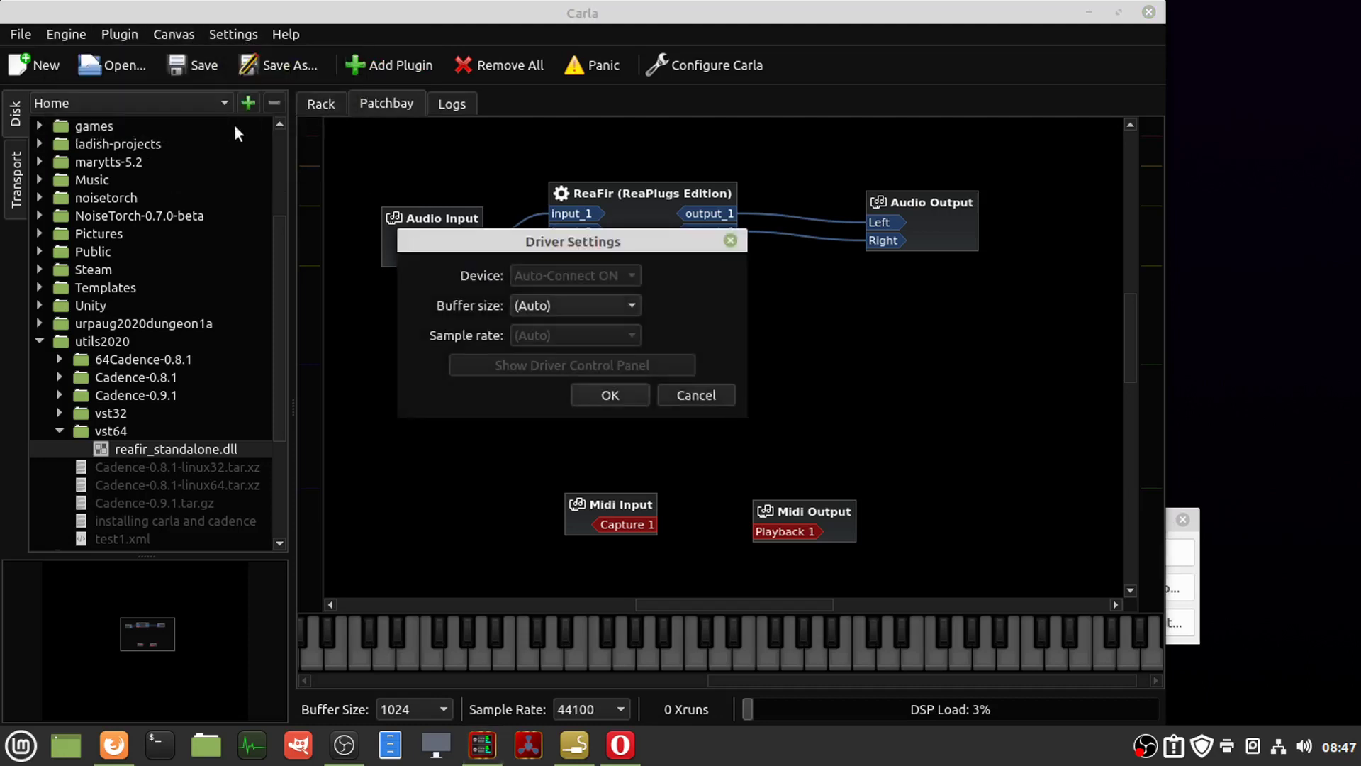
left_click(715, 398)
left_click(21, 36)
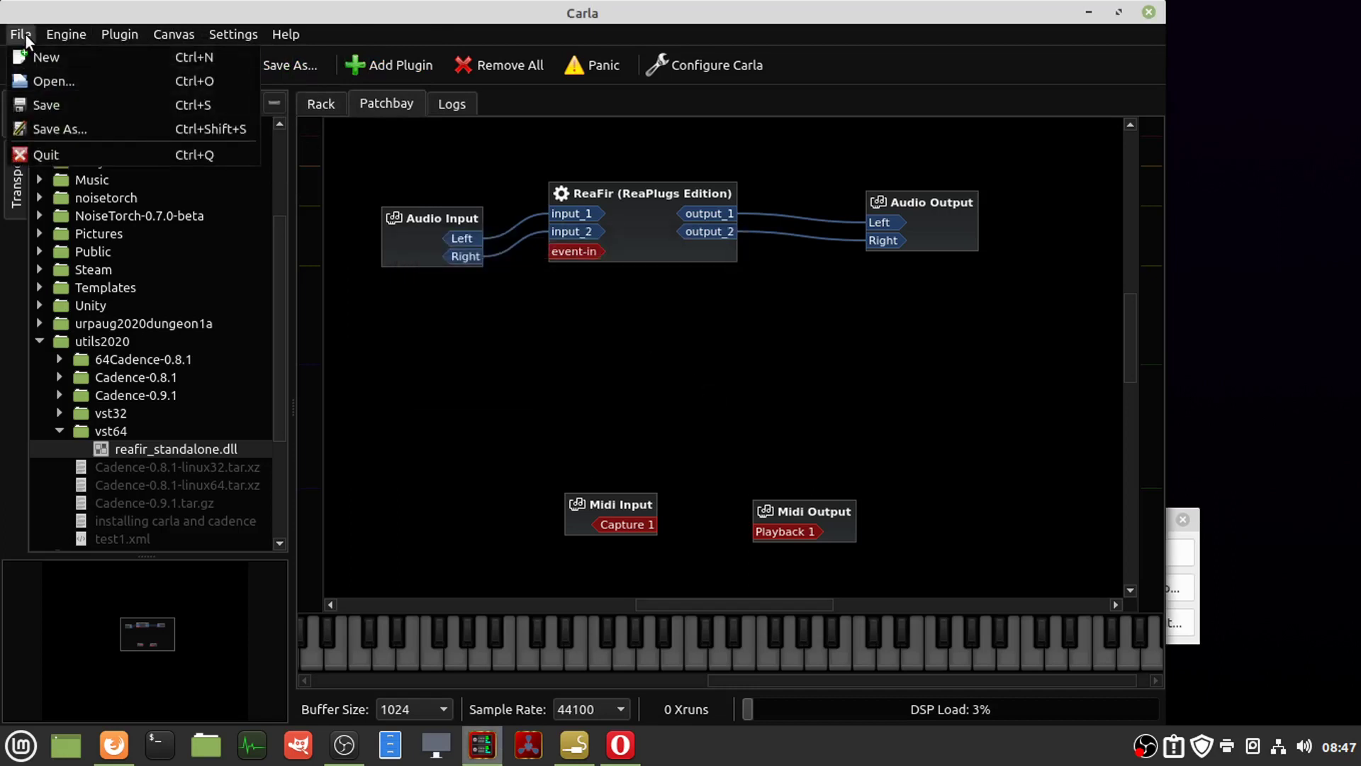
left_click(732, 365)
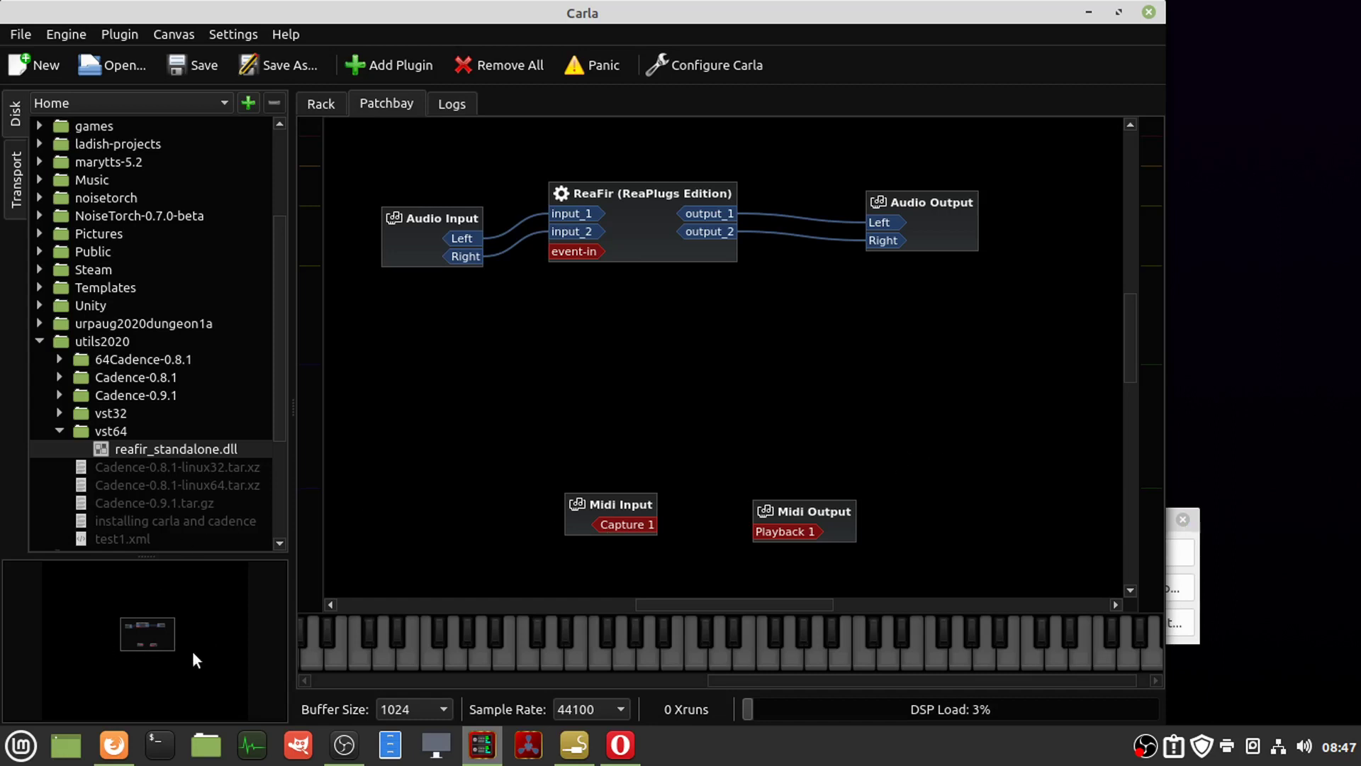
left_click_drag(134, 643, 148, 633)
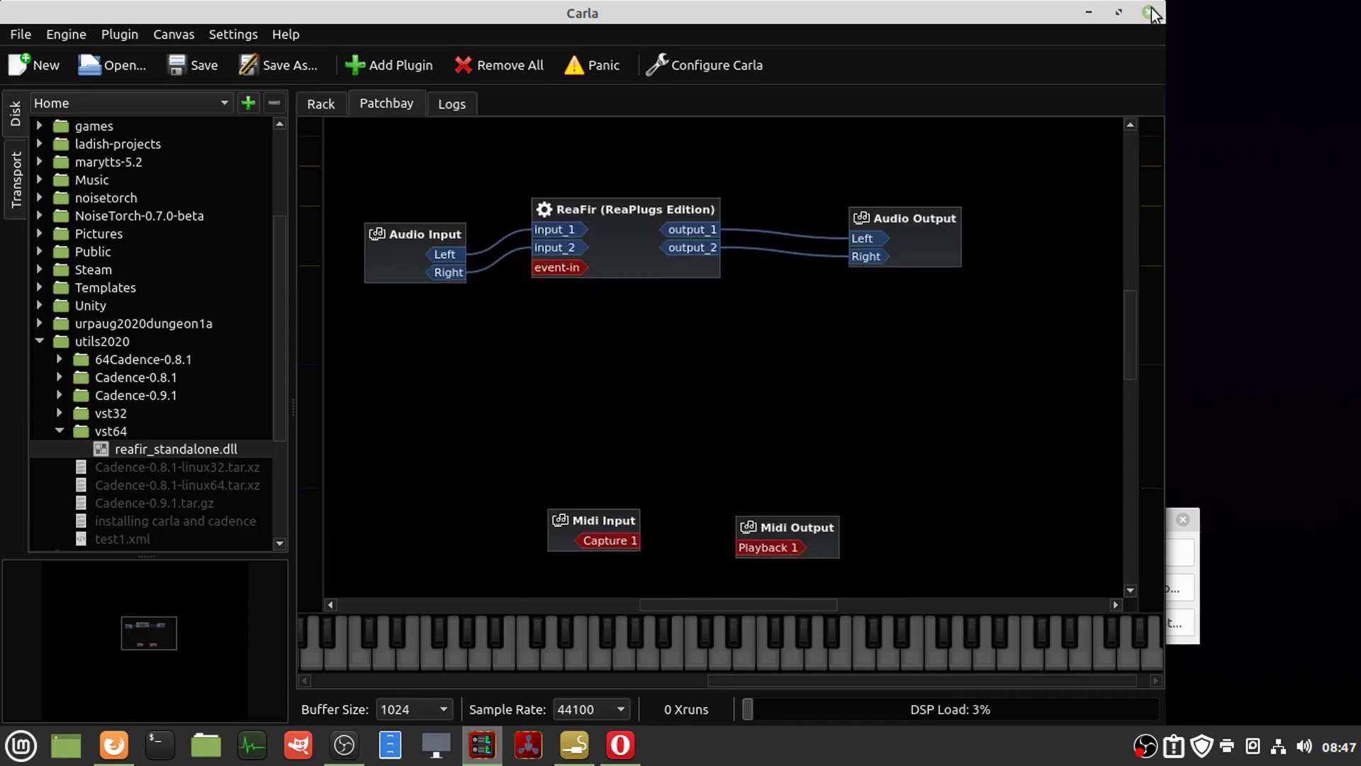
Minimize Carla, move the JACK window aside and restore OBS from the taskbar
left_click(1089, 13)
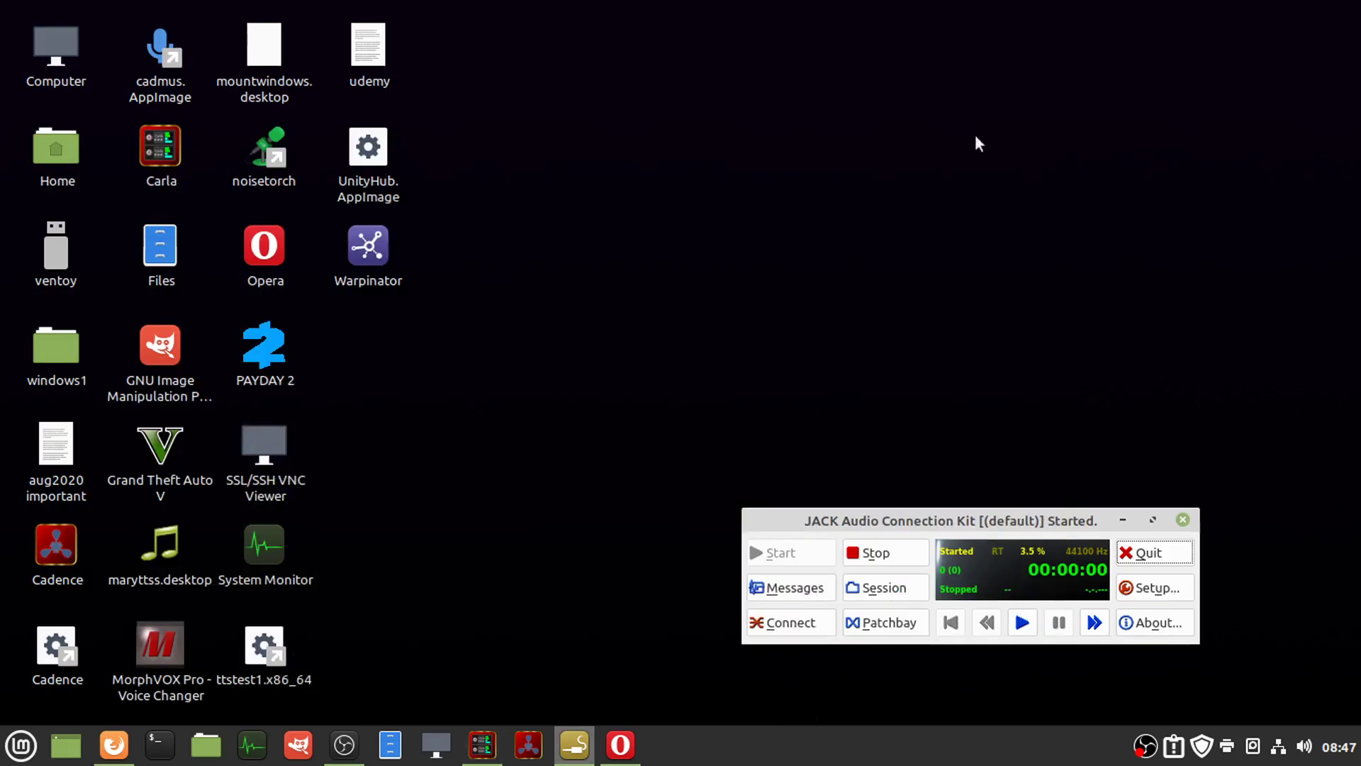
left_click_drag(952, 523, 936, 398)
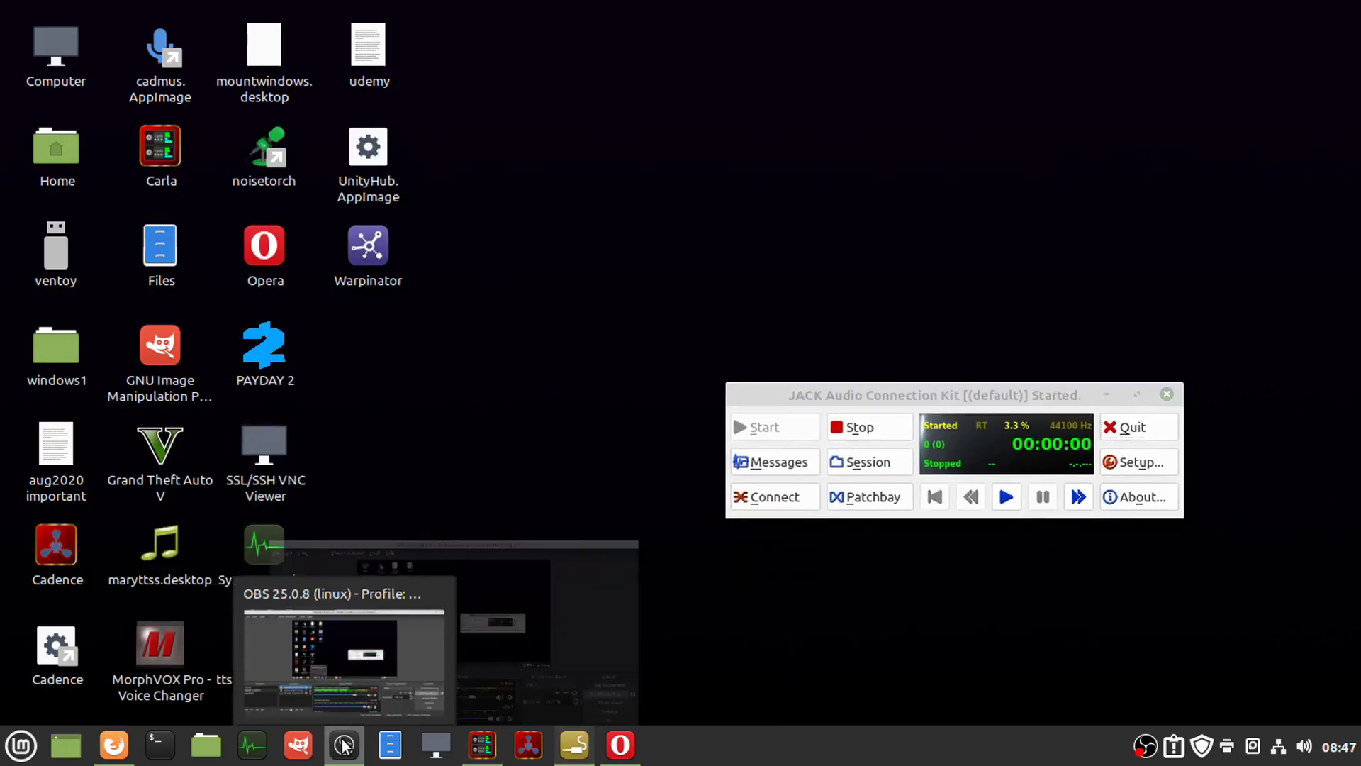
left_click(344, 745)
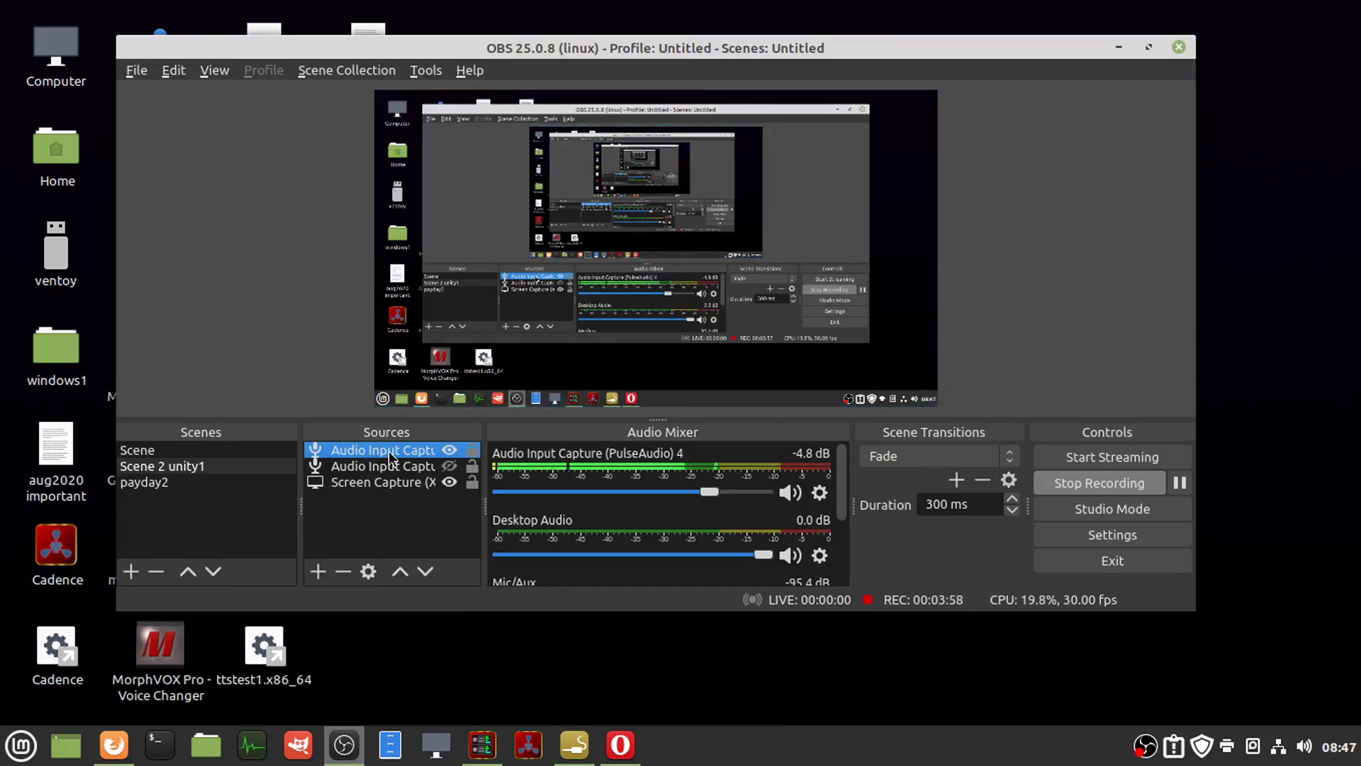
Review the capture source's Noise Gate, Noise Suppression and Compressor filters, then close Filters
right_click(389, 456)
left_click(430, 460)
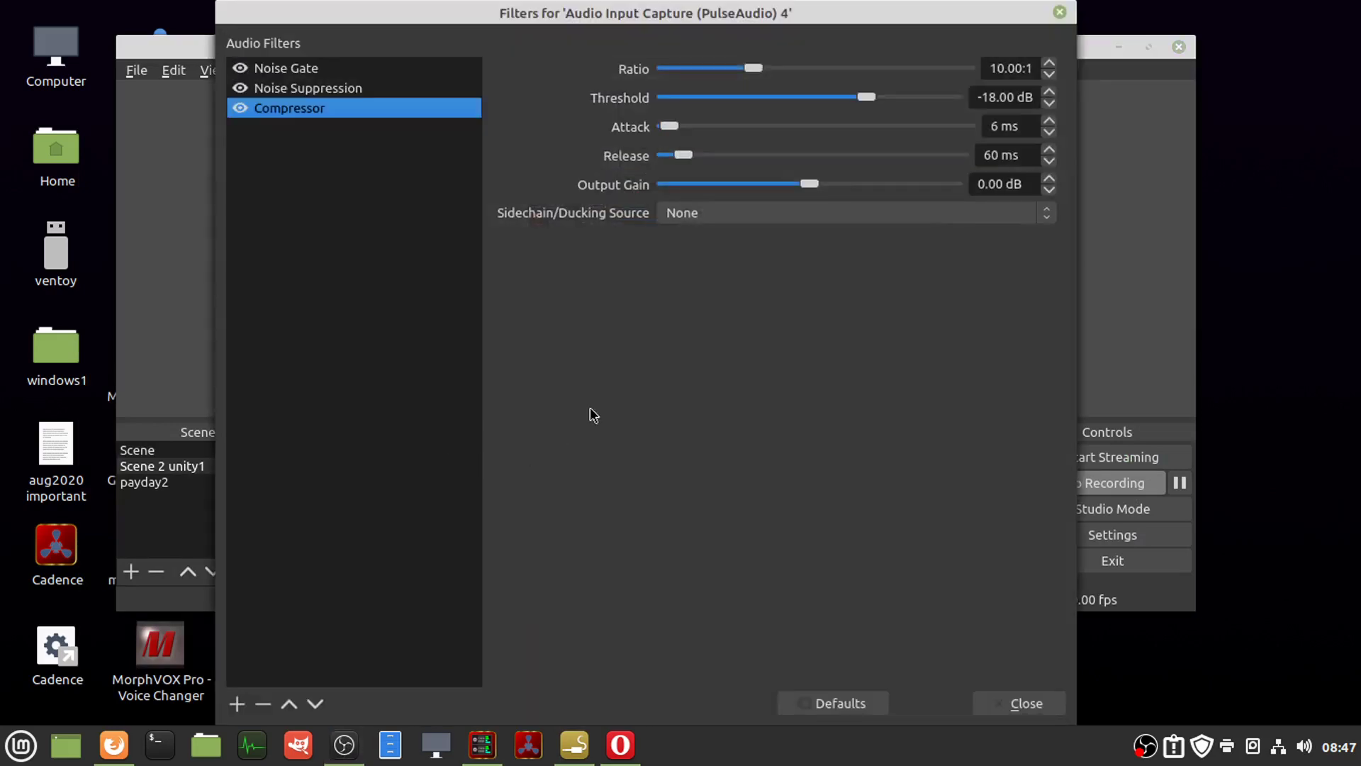
left_click(282, 71)
left_click(299, 92)
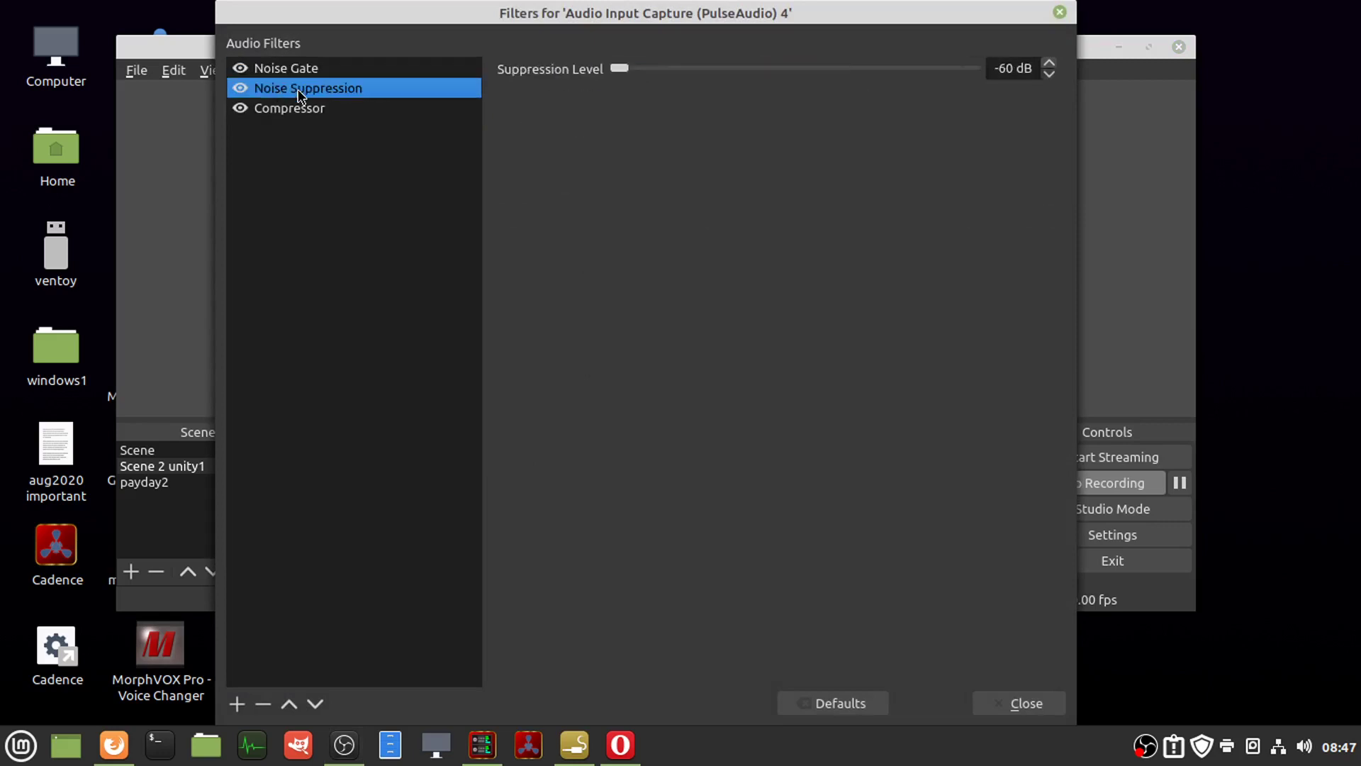
left_click(312, 114)
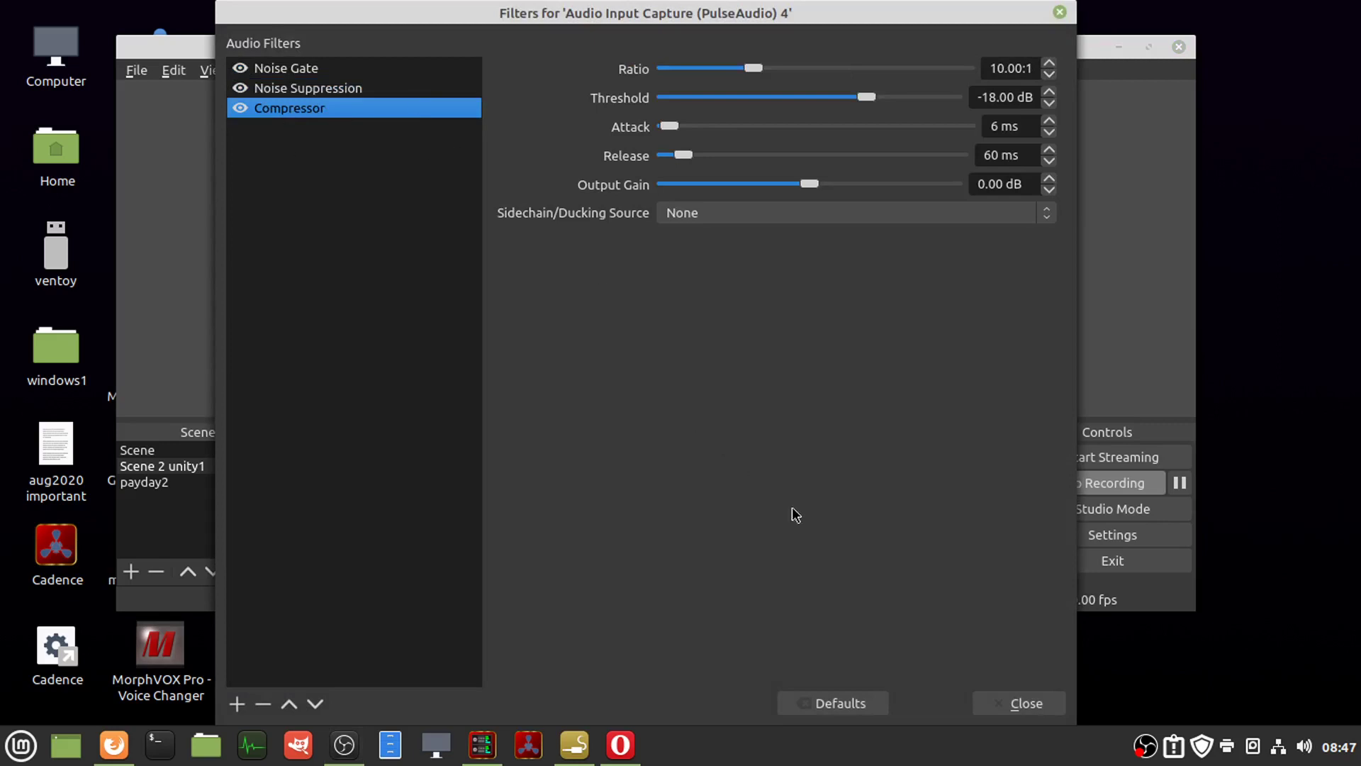
left_click(1025, 702)
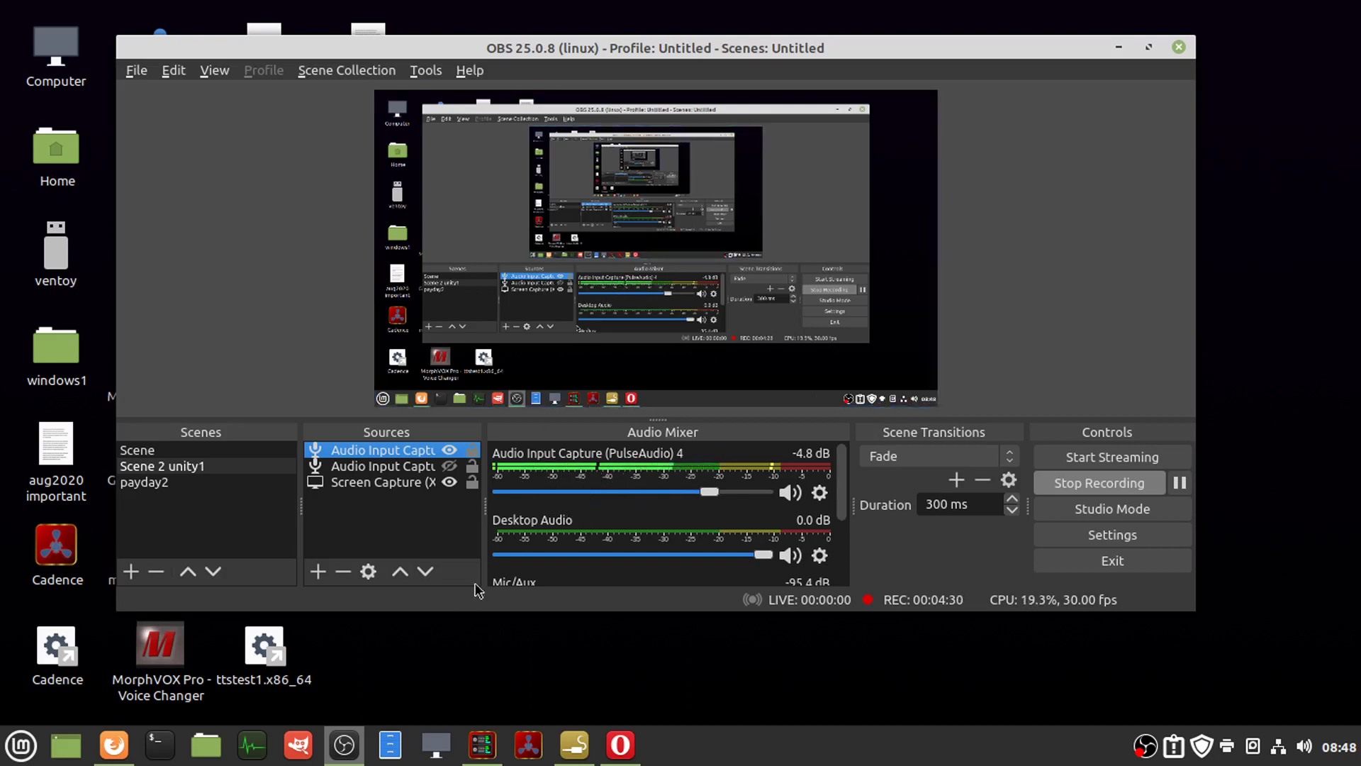
mouse_move(482, 744)
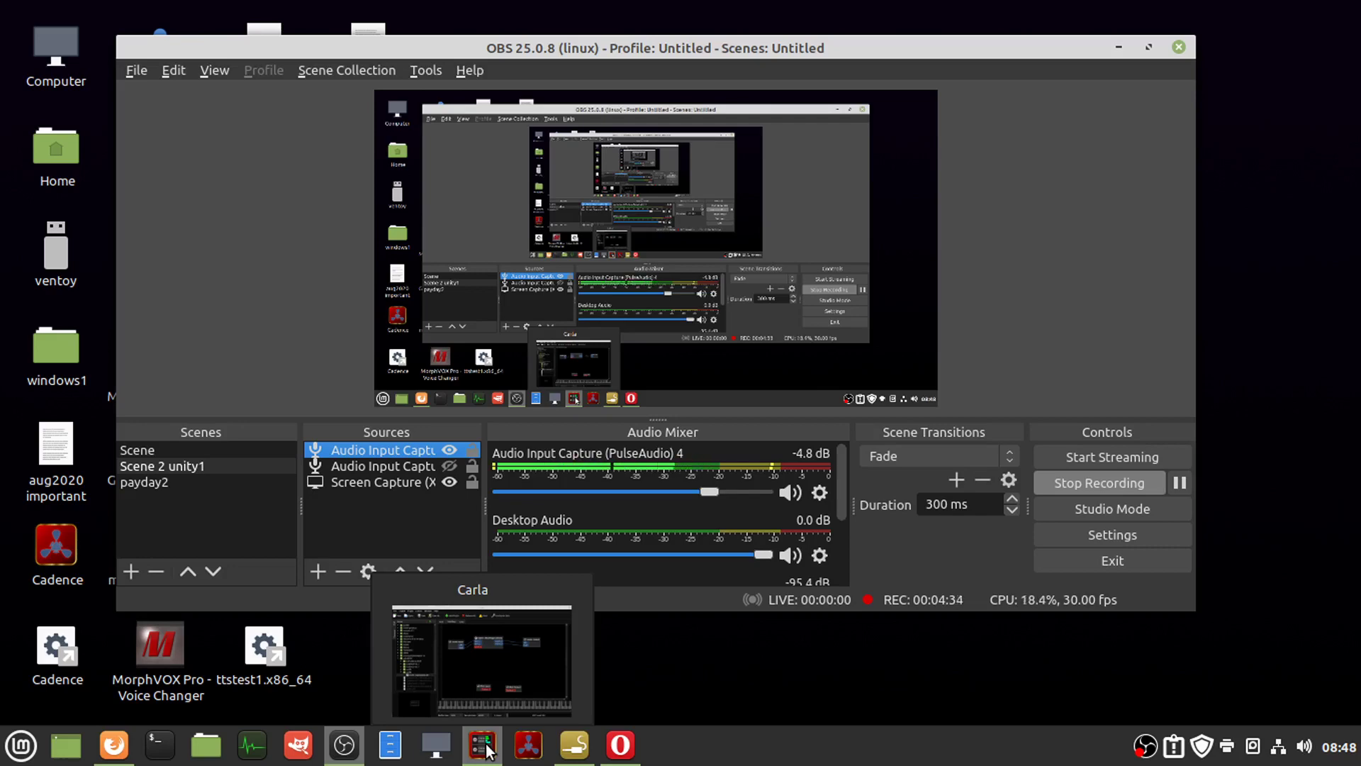
Switch between Carla and OBS, toggling the audio capture source's visibility off and on
left_click(487, 745)
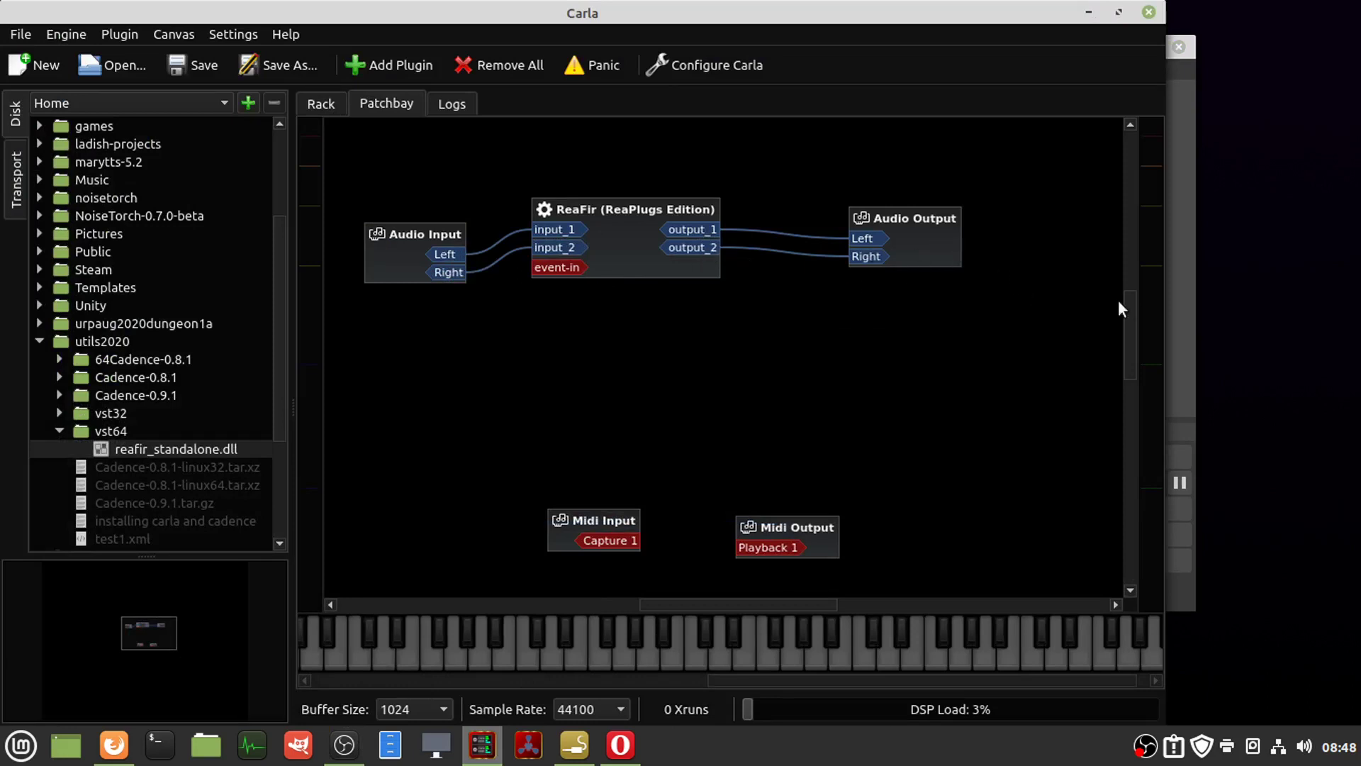
left_click(1179, 301)
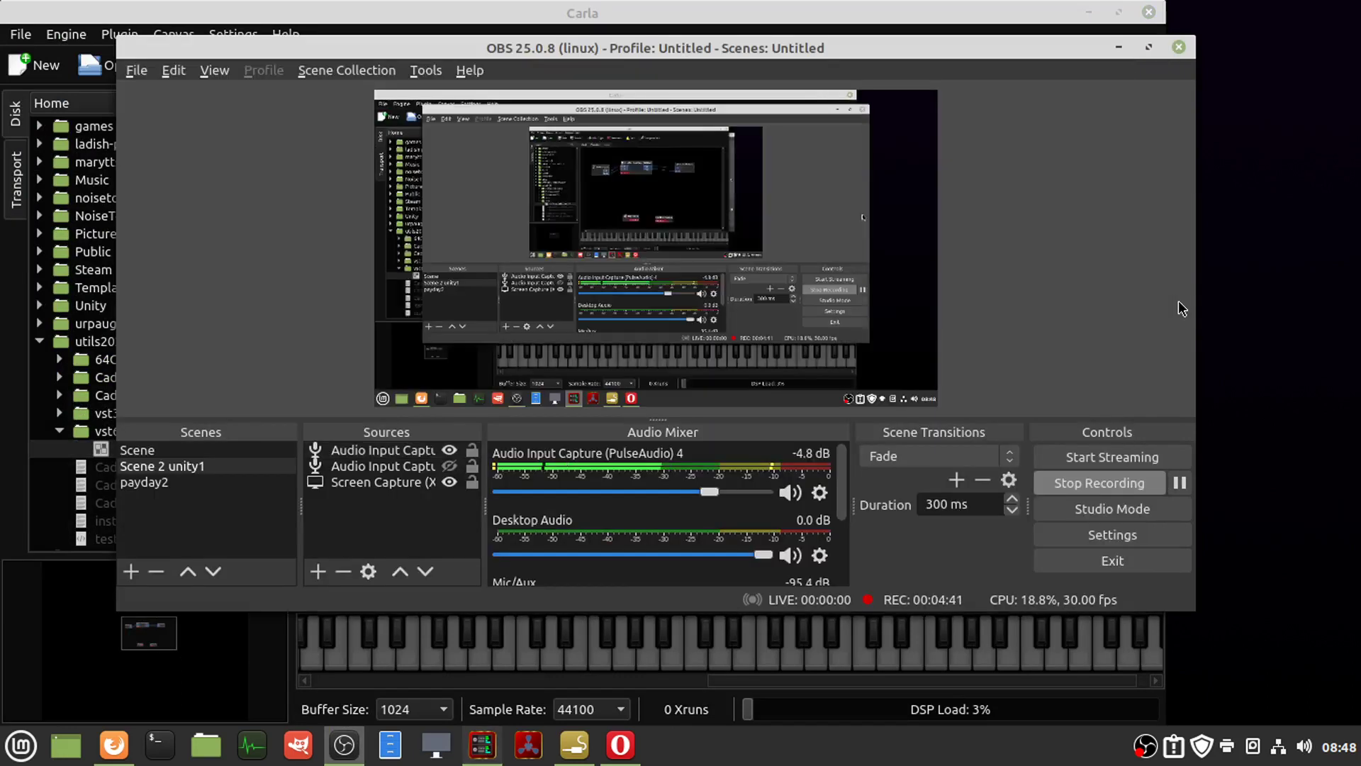
left_click(451, 454)
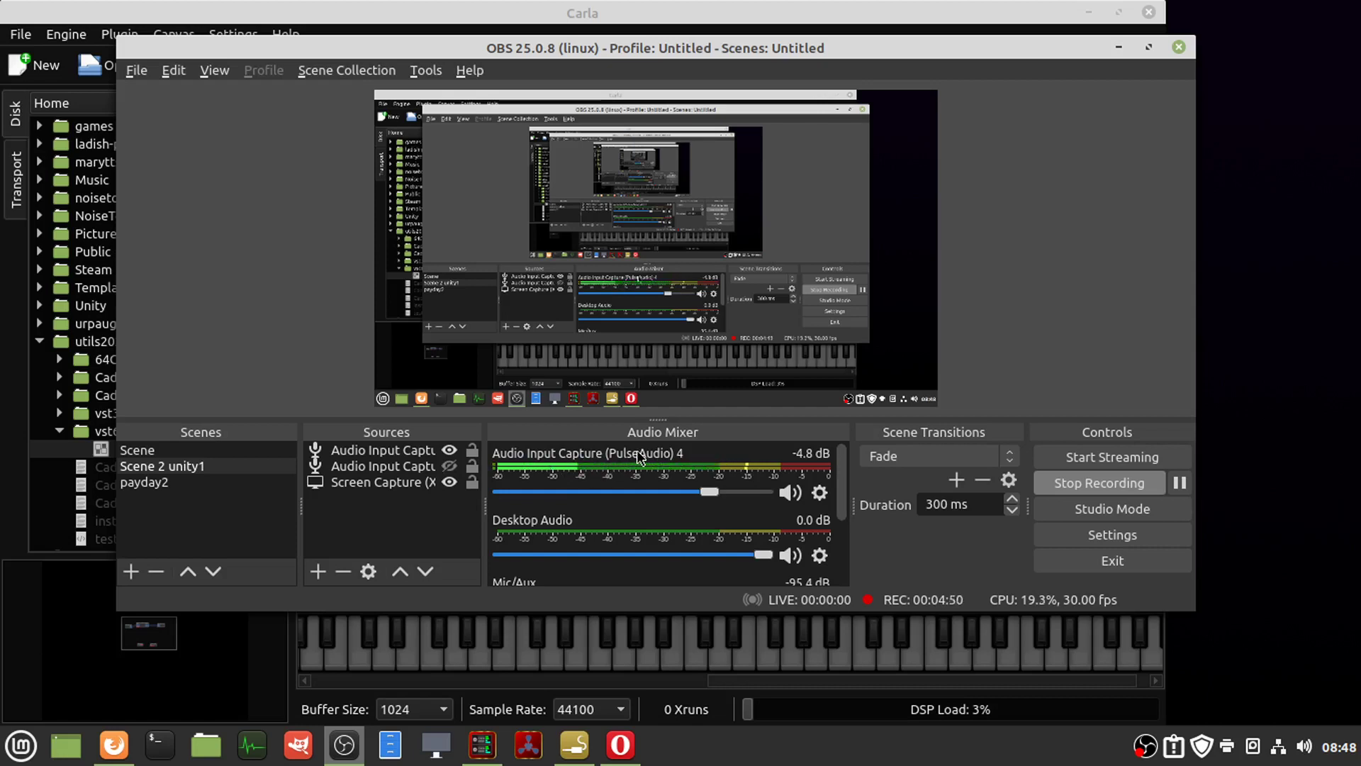
left_click(675, 18)
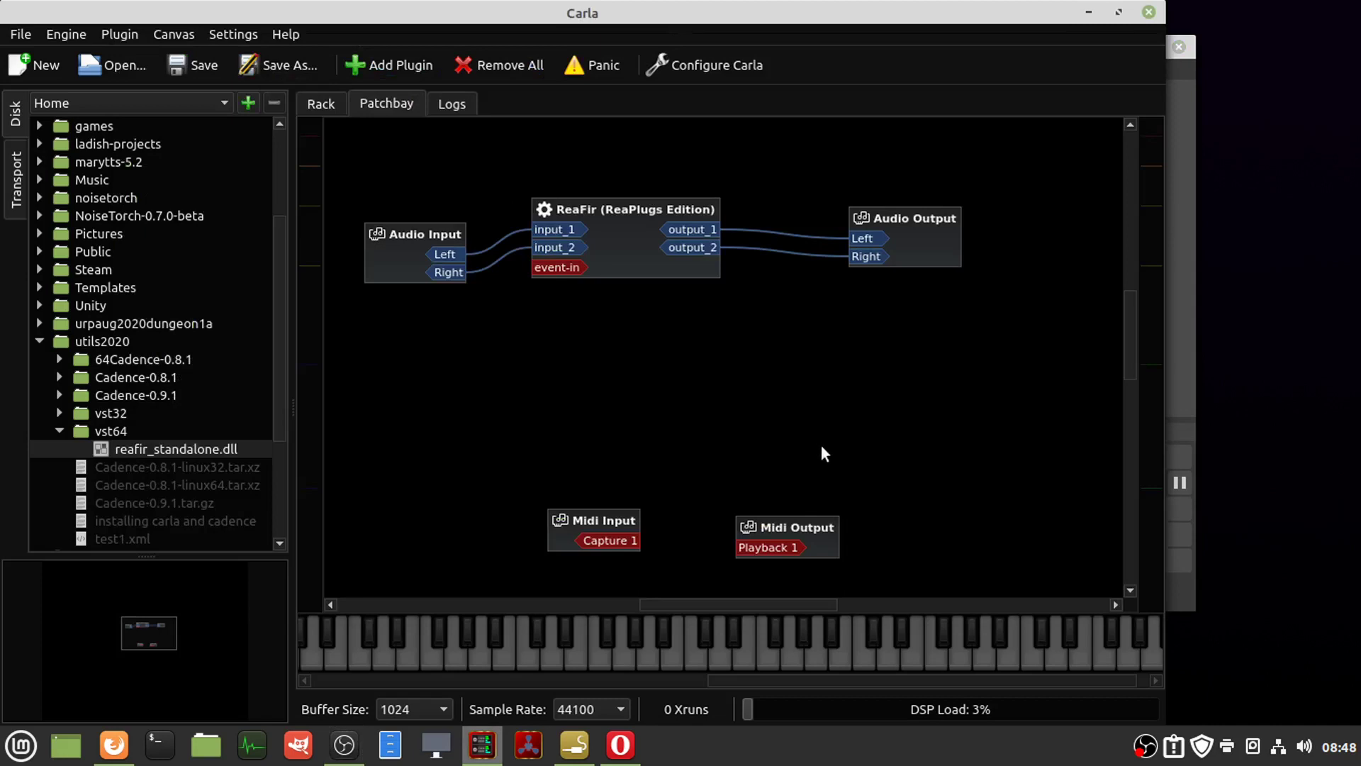
left_click(1177, 362)
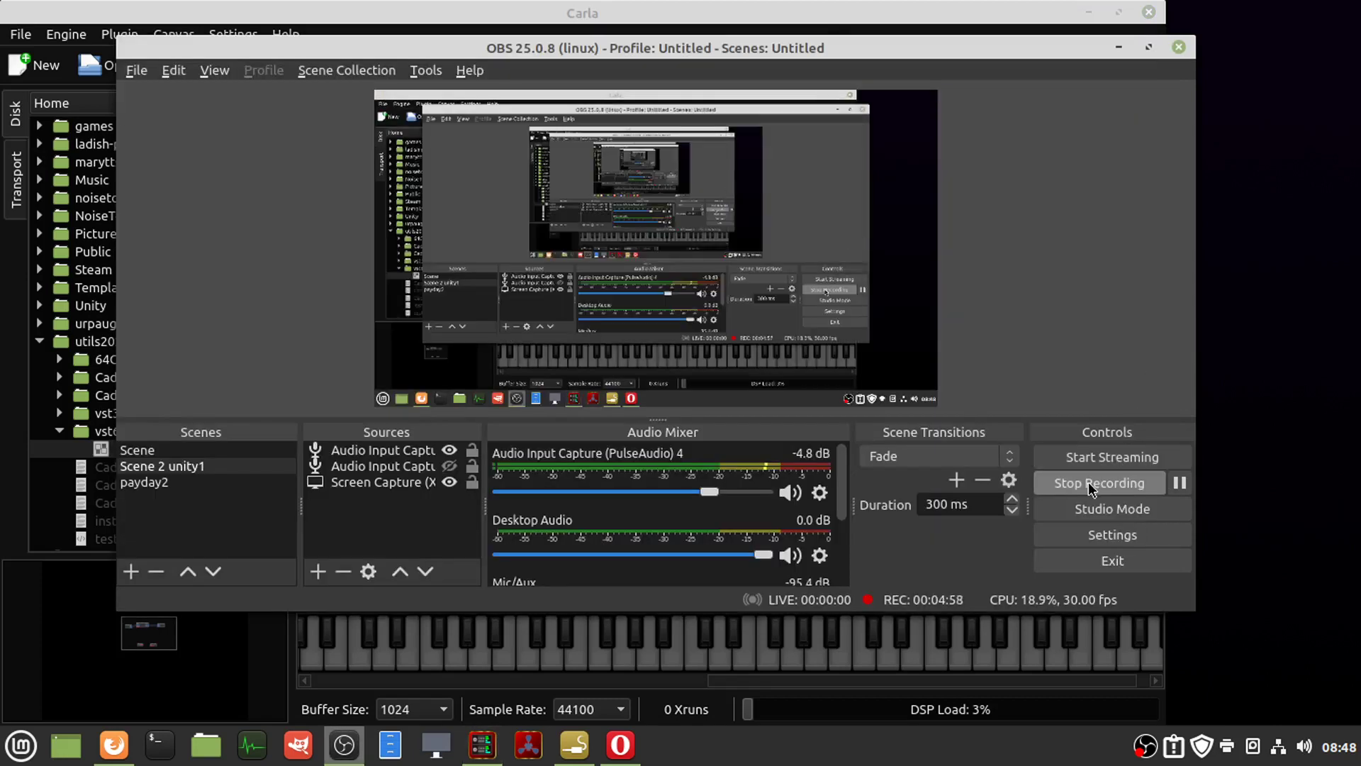